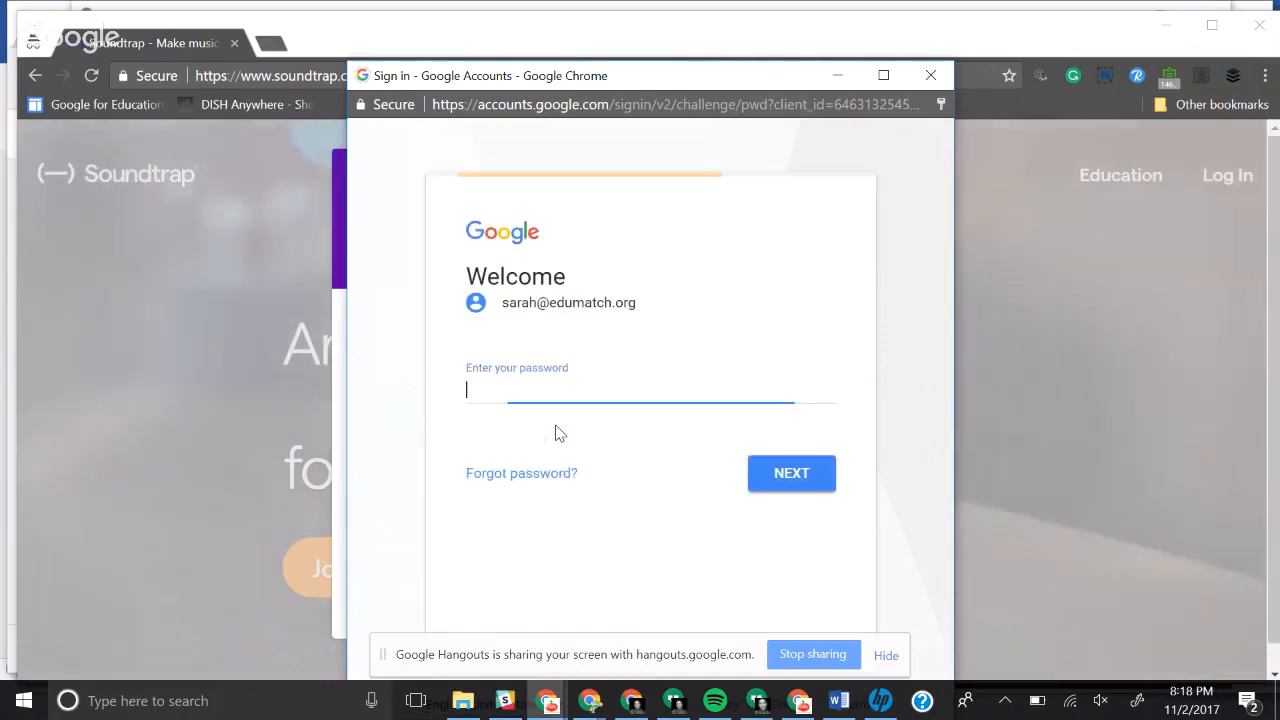
Step: Enter the Google account password and sign in to Soundtrap
{"action": "type", "text": "•••"}
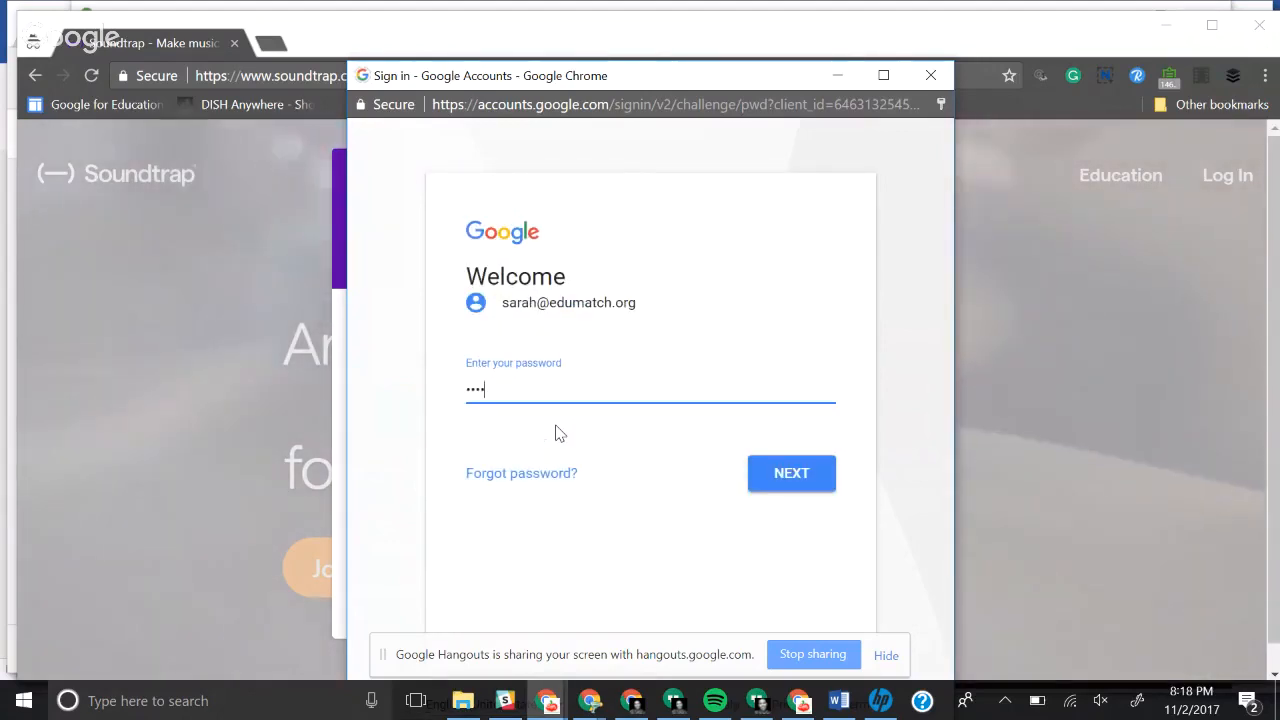
{"action": "type", "text": "•••••"}
{"action": "key", "text": "Return"}
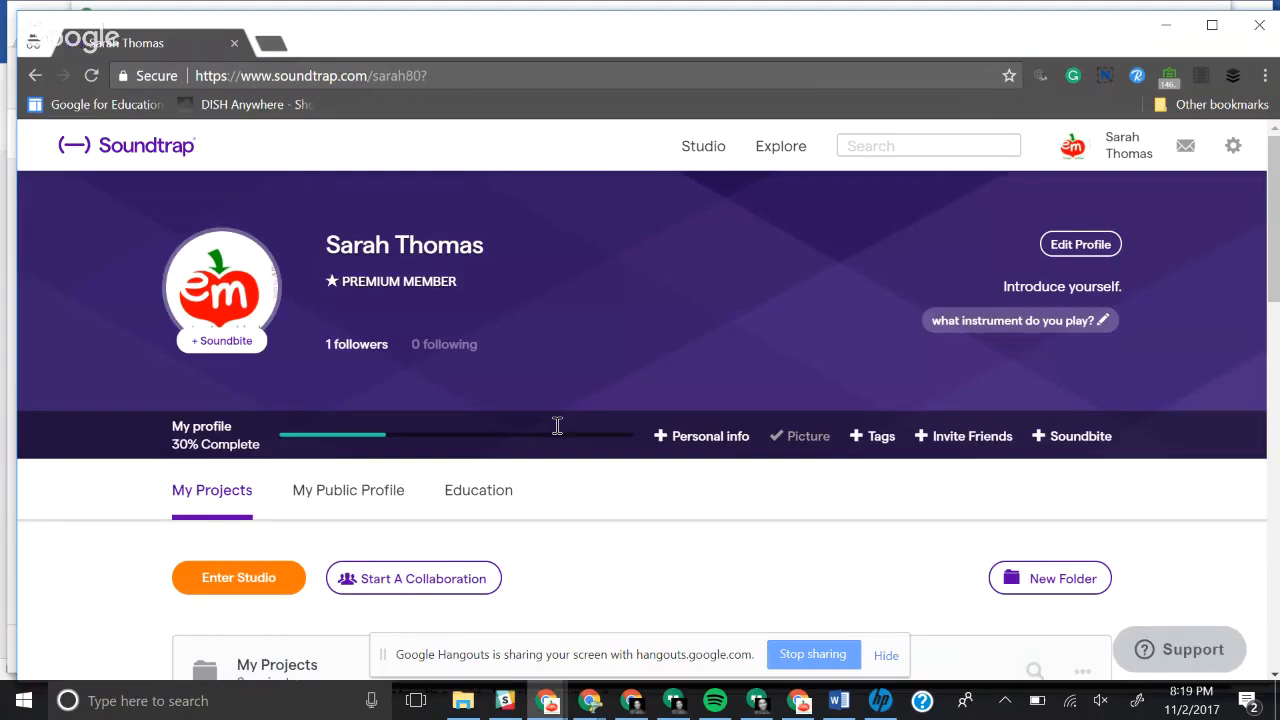
Step: Enter the studio and start a new project from the Blank template
{"action": "scroll", "coordinate": [557, 426], "scroll_direction": "down", "scroll_amount": 2}
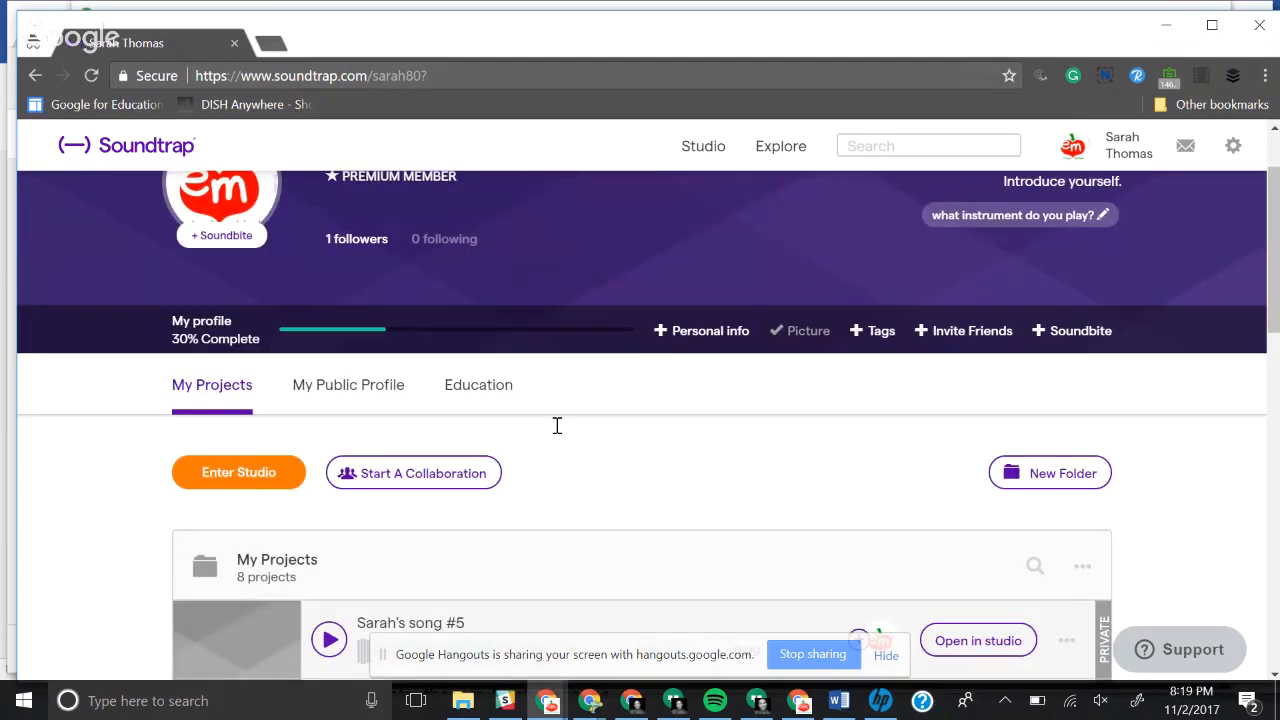
{"action": "left_click", "coordinate": [259, 476]}
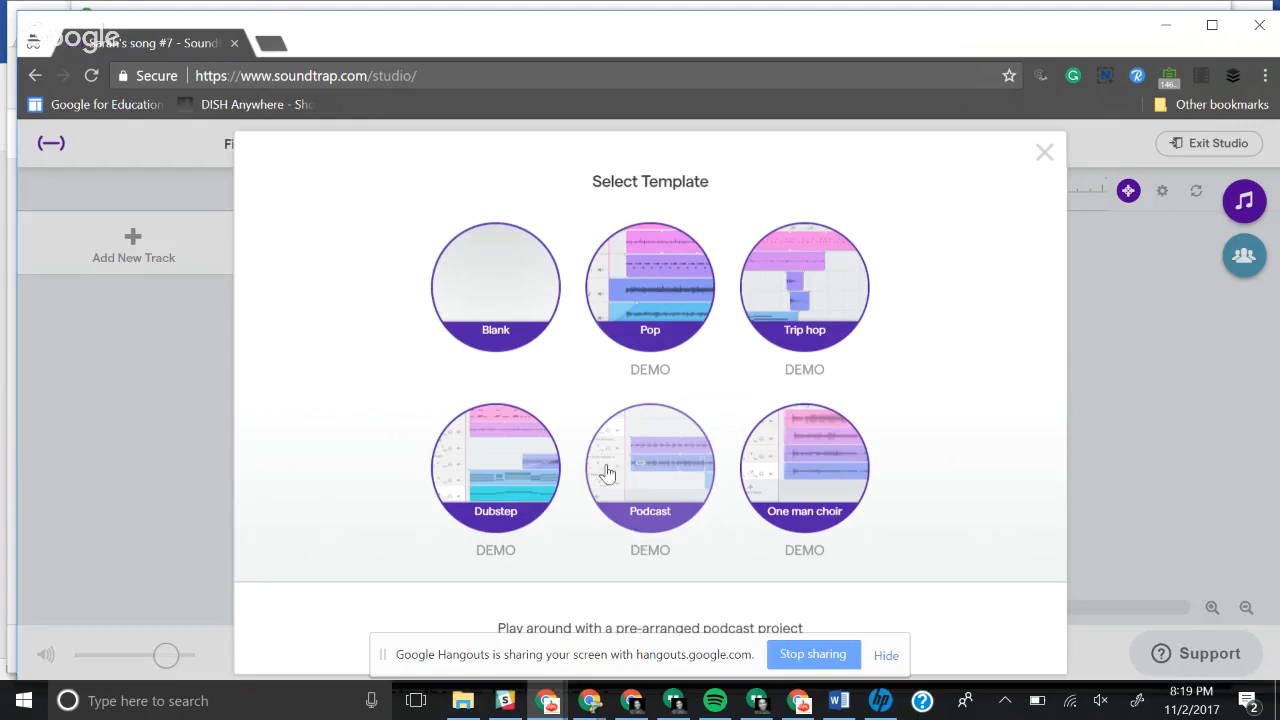
{"action": "left_click", "coordinate": [461, 290]}
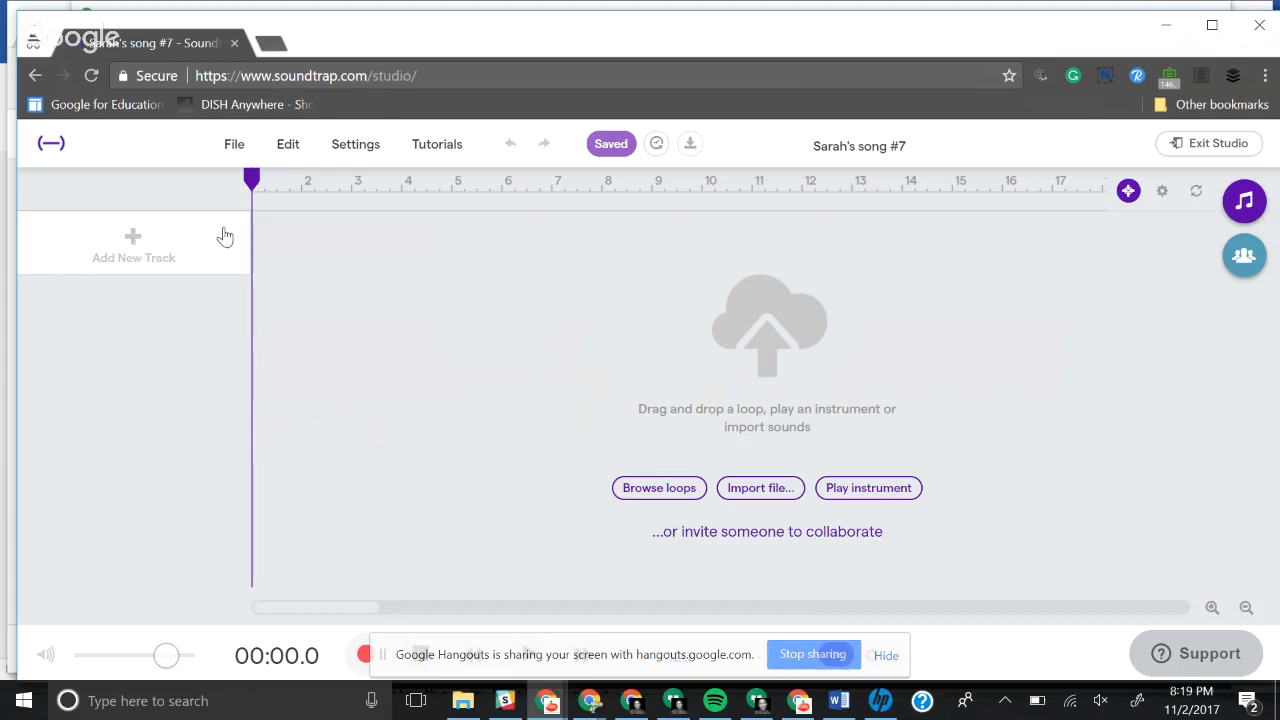
Step: Add a Voice & microphones track and set its instrument preset to Podcast
{"action": "left_click", "coordinate": [153, 246]}
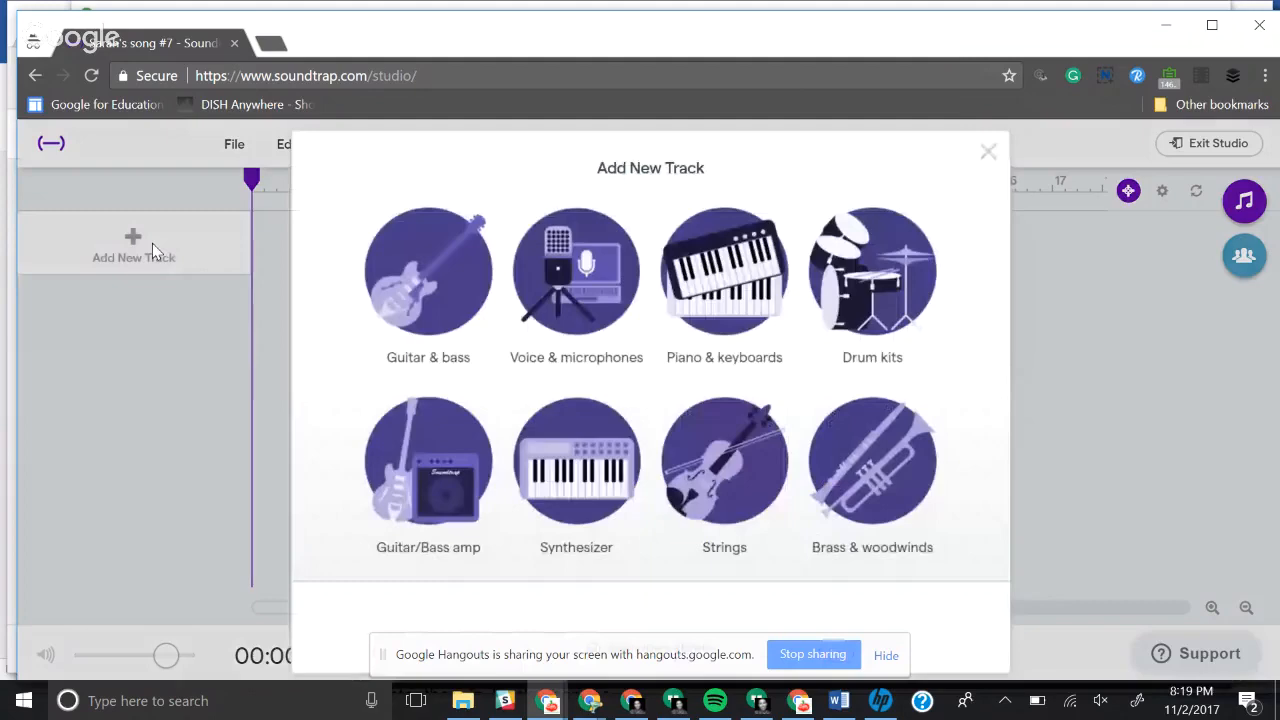
{"action": "left_click", "coordinate": [598, 282]}
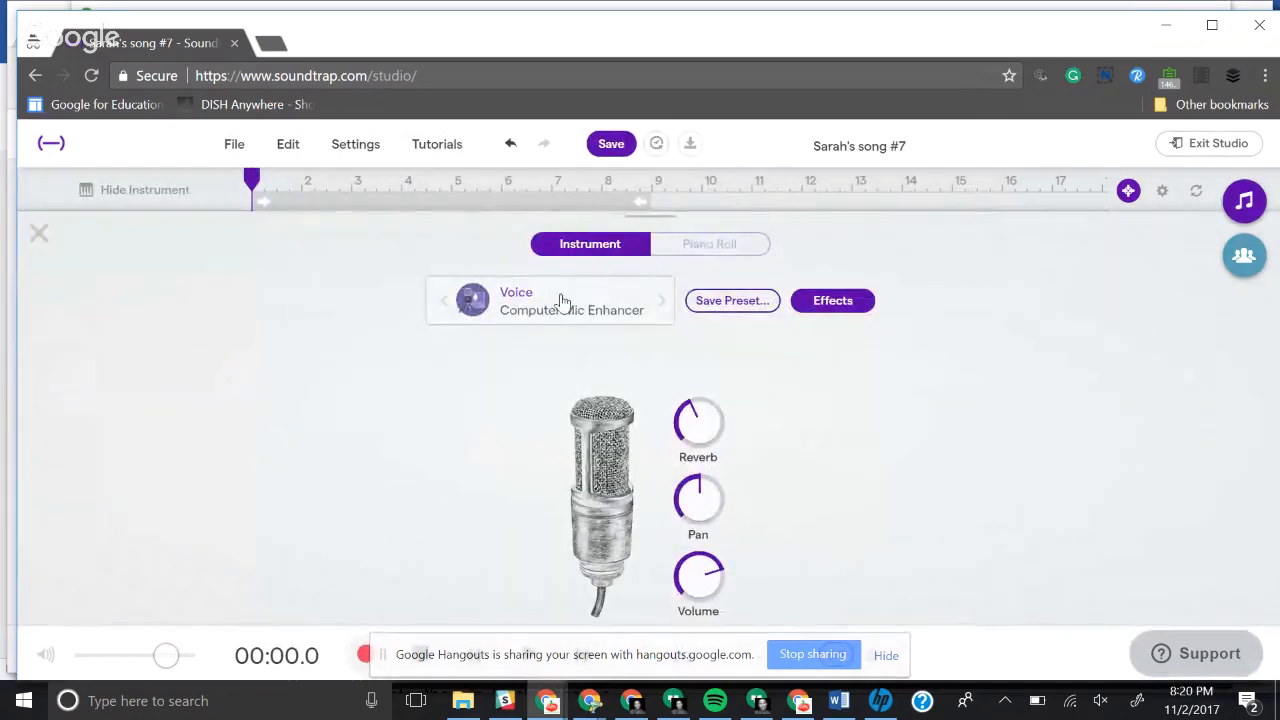
{"action": "left_click", "coordinate": [562, 304]}
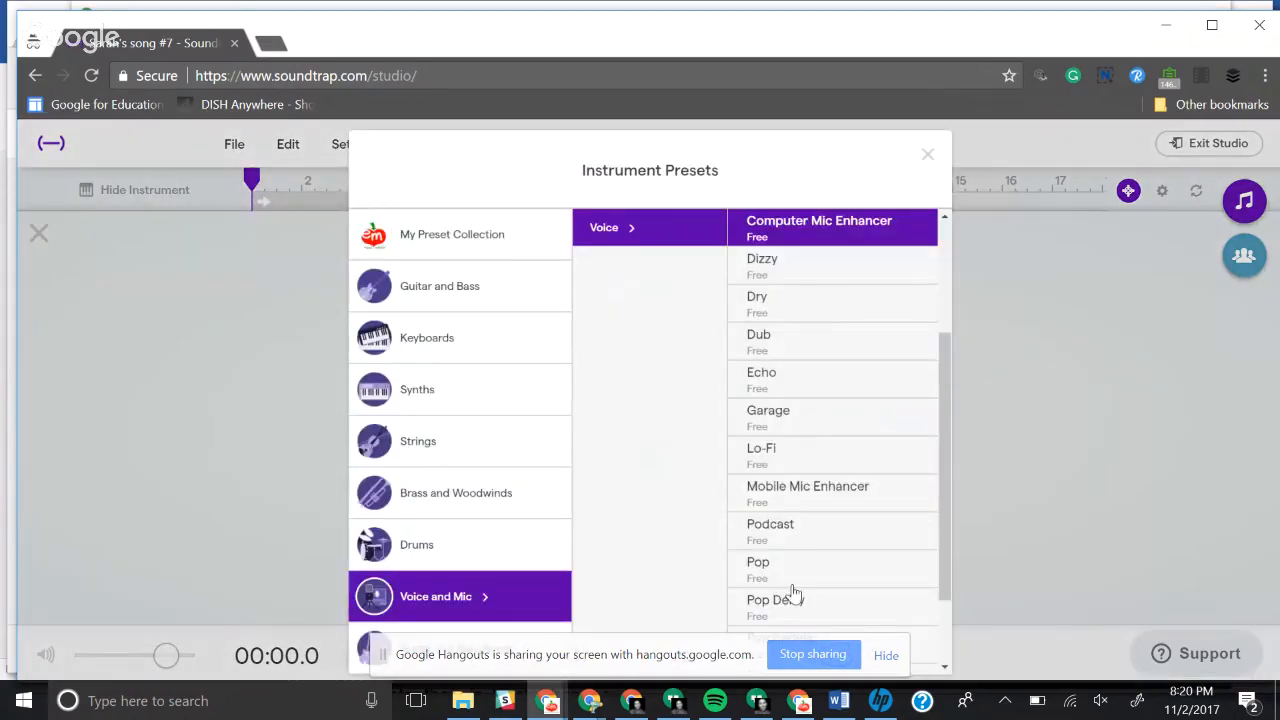
{"action": "left_click", "coordinate": [780, 540]}
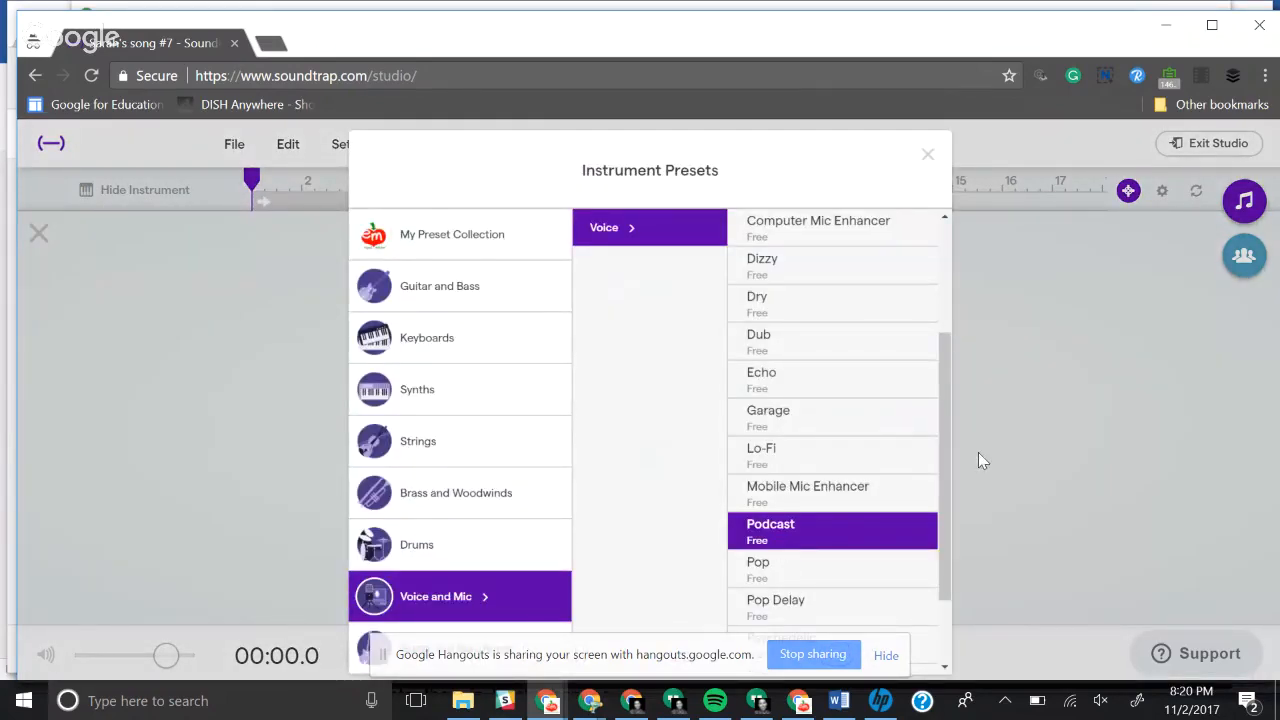
{"action": "left_click", "coordinate": [886, 654]}
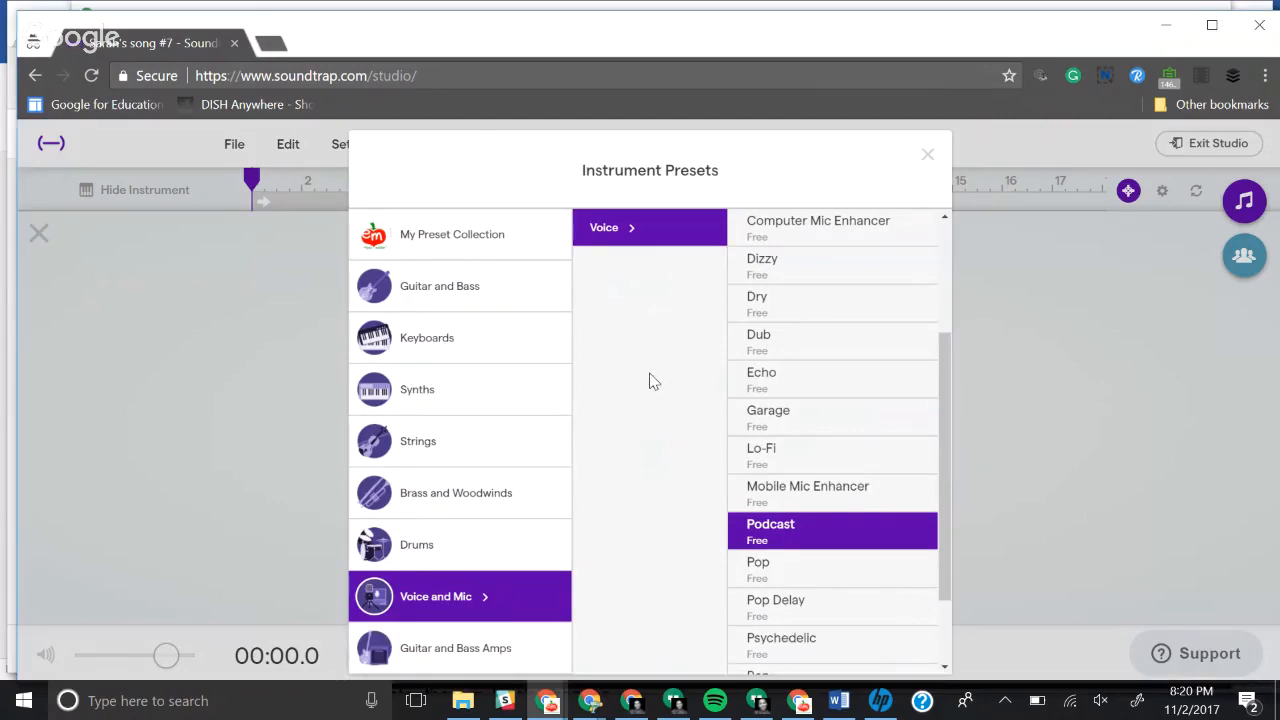
{"action": "left_click", "coordinate": [927, 153]}
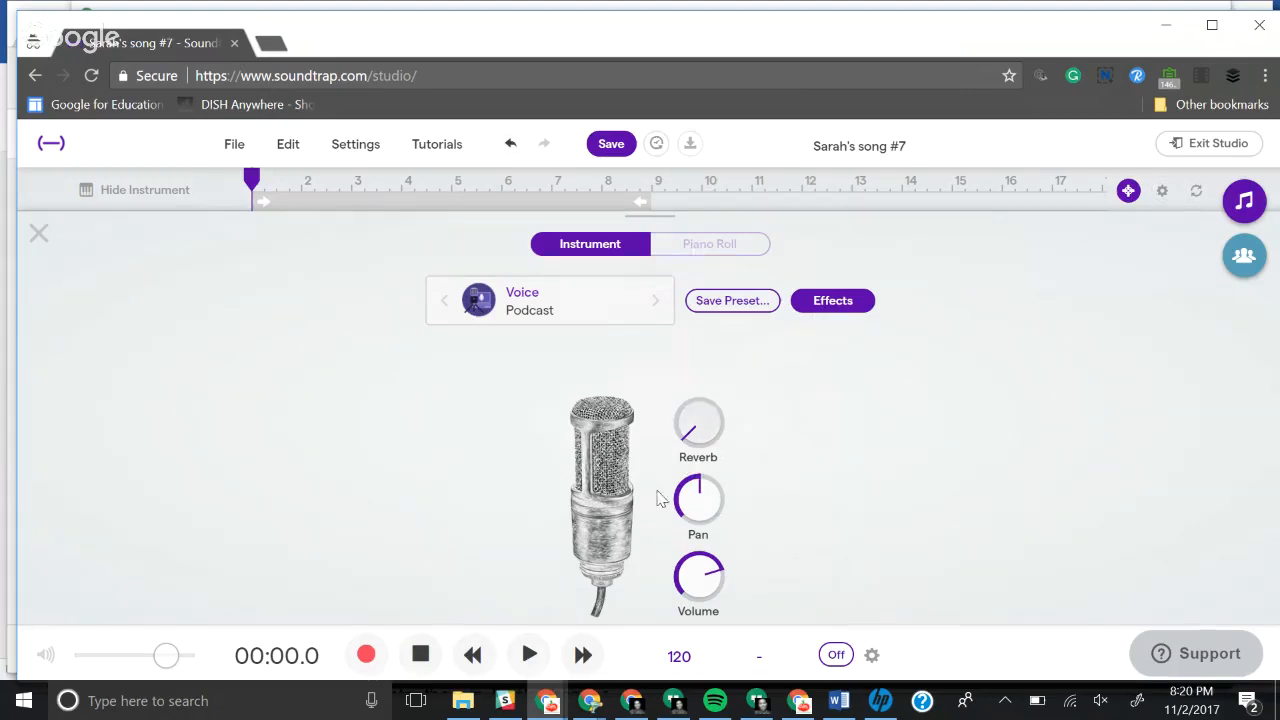
Step: Review the effects of the microphone track's Podcast preset and close the instrument view
{"action": "left_click", "coordinate": [836, 305]}
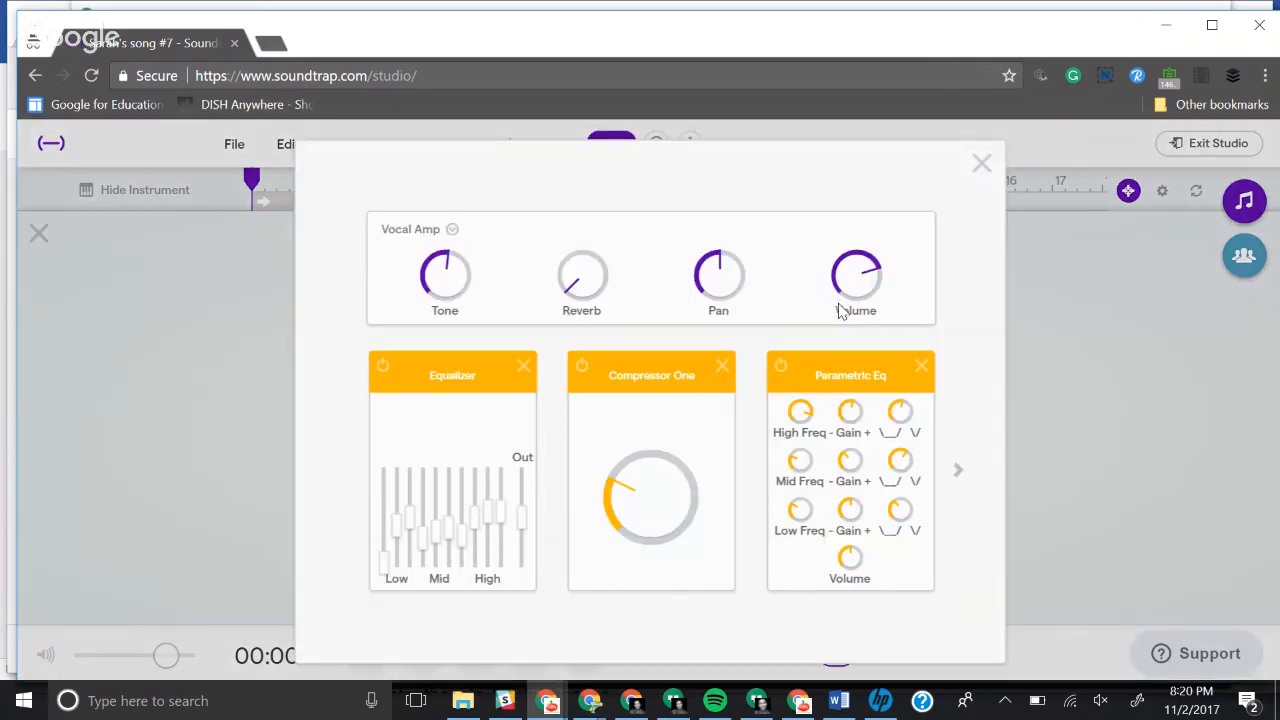
{"action": "left_click", "coordinate": [981, 163]}
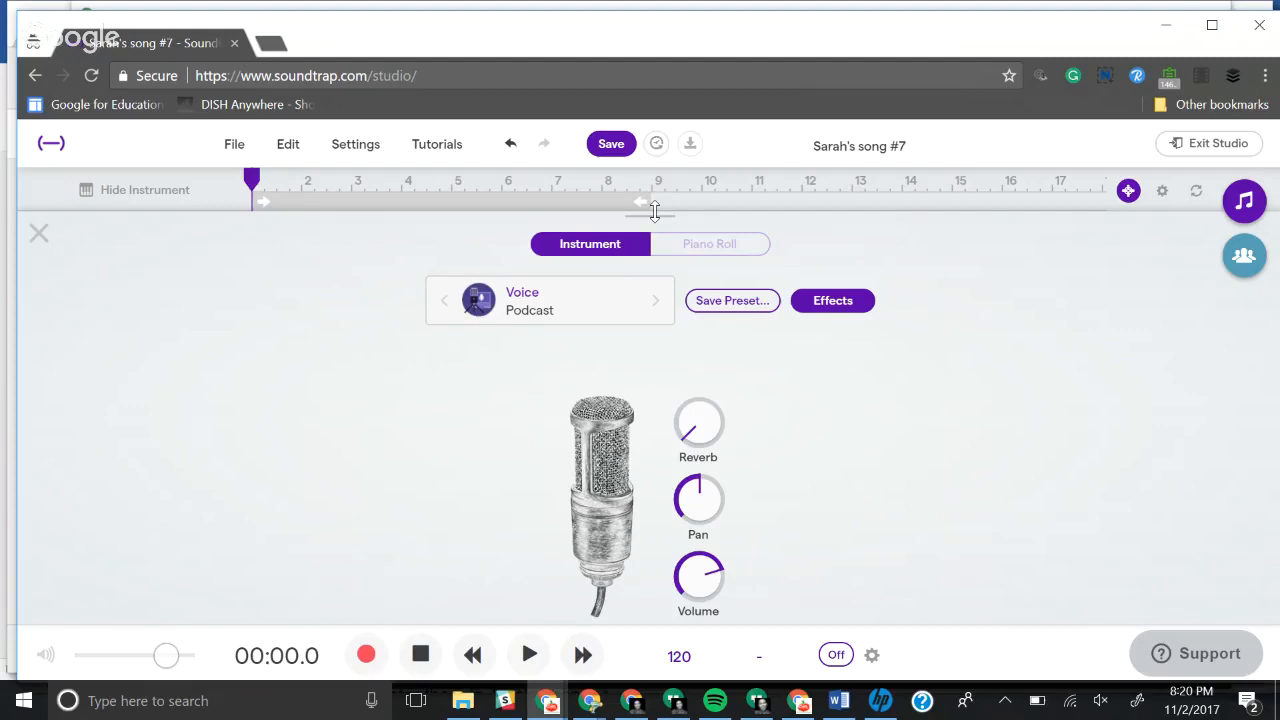
{"action": "left_click_drag", "start_coordinate": [654, 211], "coordinate": [654, 231]}
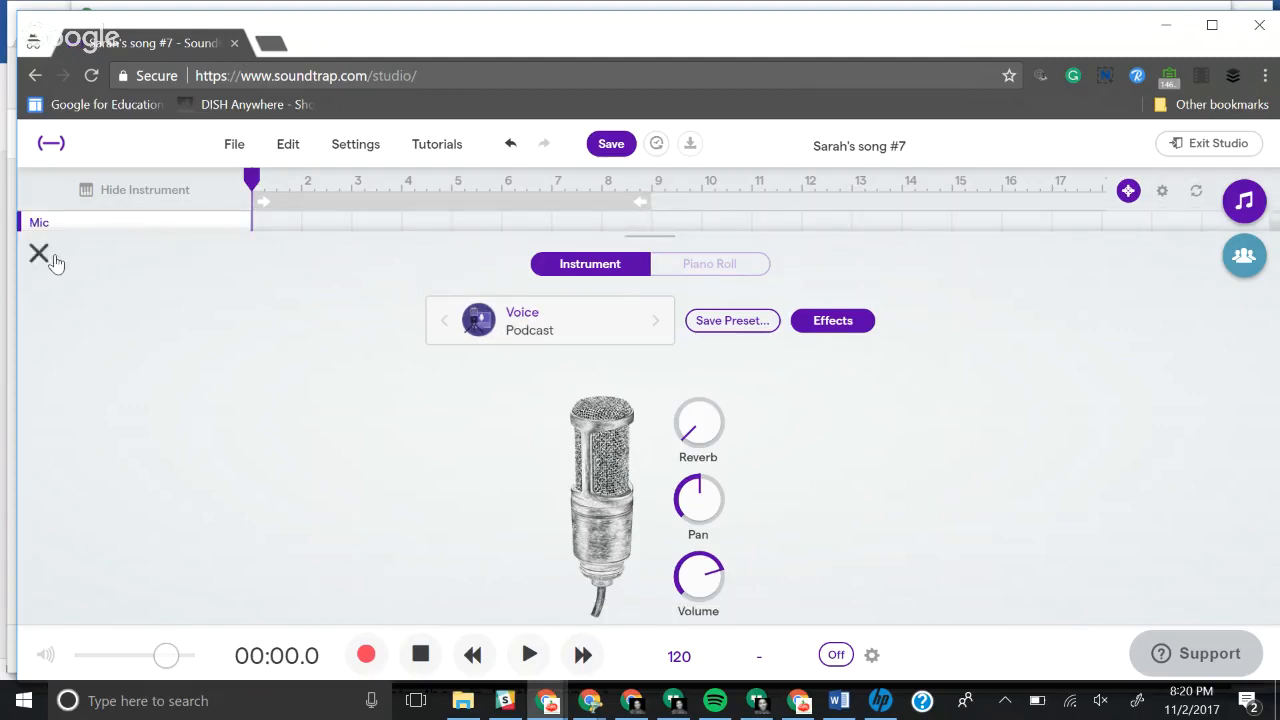
{"action": "left_click", "coordinate": [38, 254]}
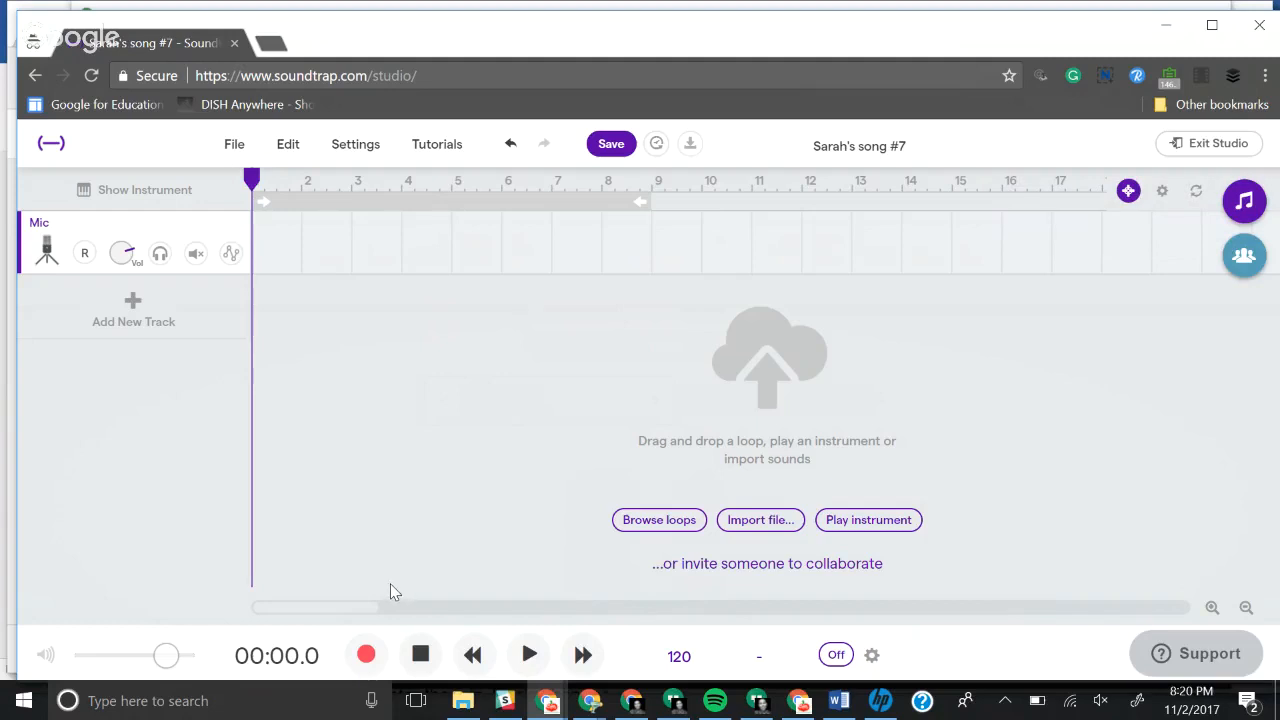
Step: Record a voice clip about 5 seconds long on the Mic track, allowing microphone access
{"action": "left_click", "coordinate": [366, 657]}
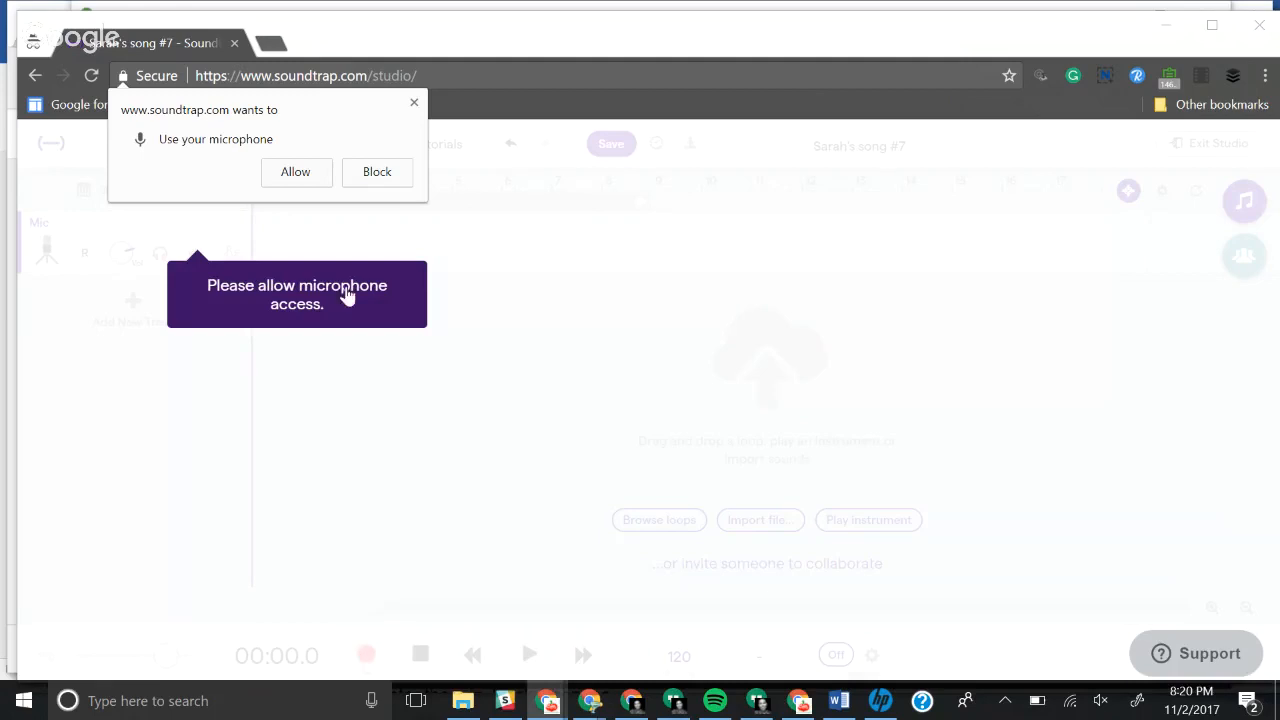
{"action": "left_click", "coordinate": [309, 174]}
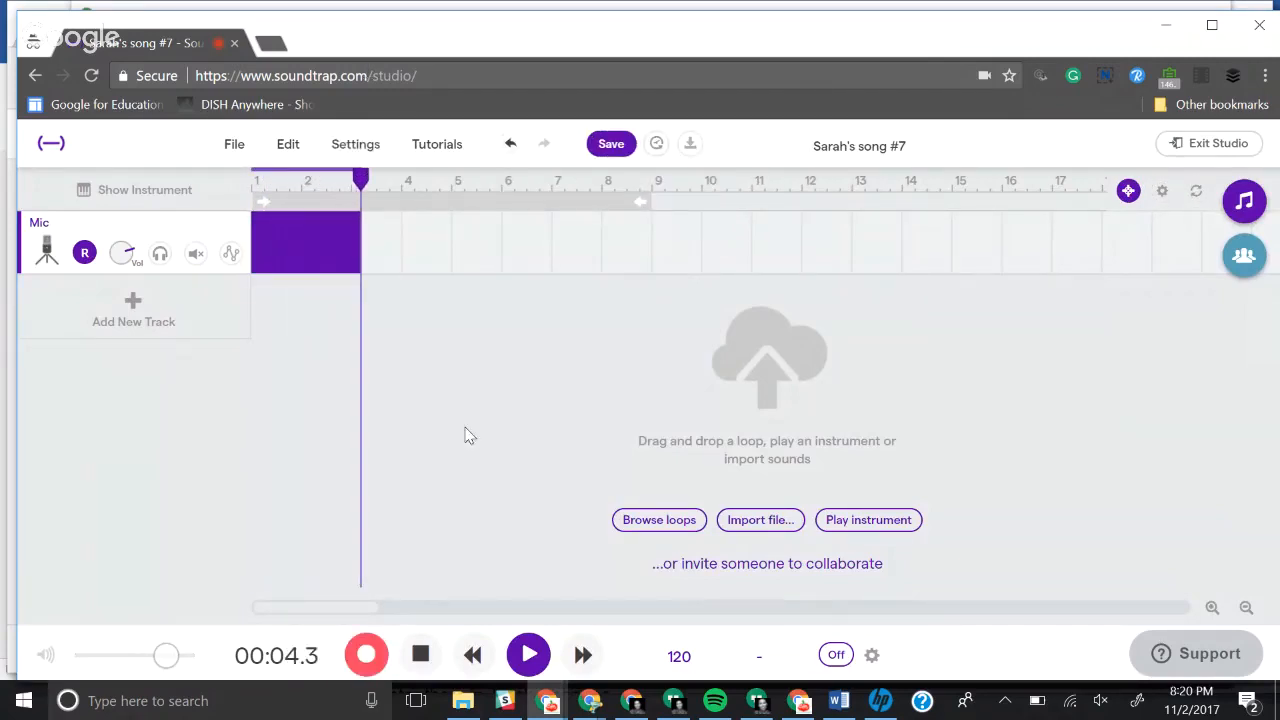
{"action": "left_click", "coordinate": [421, 655]}
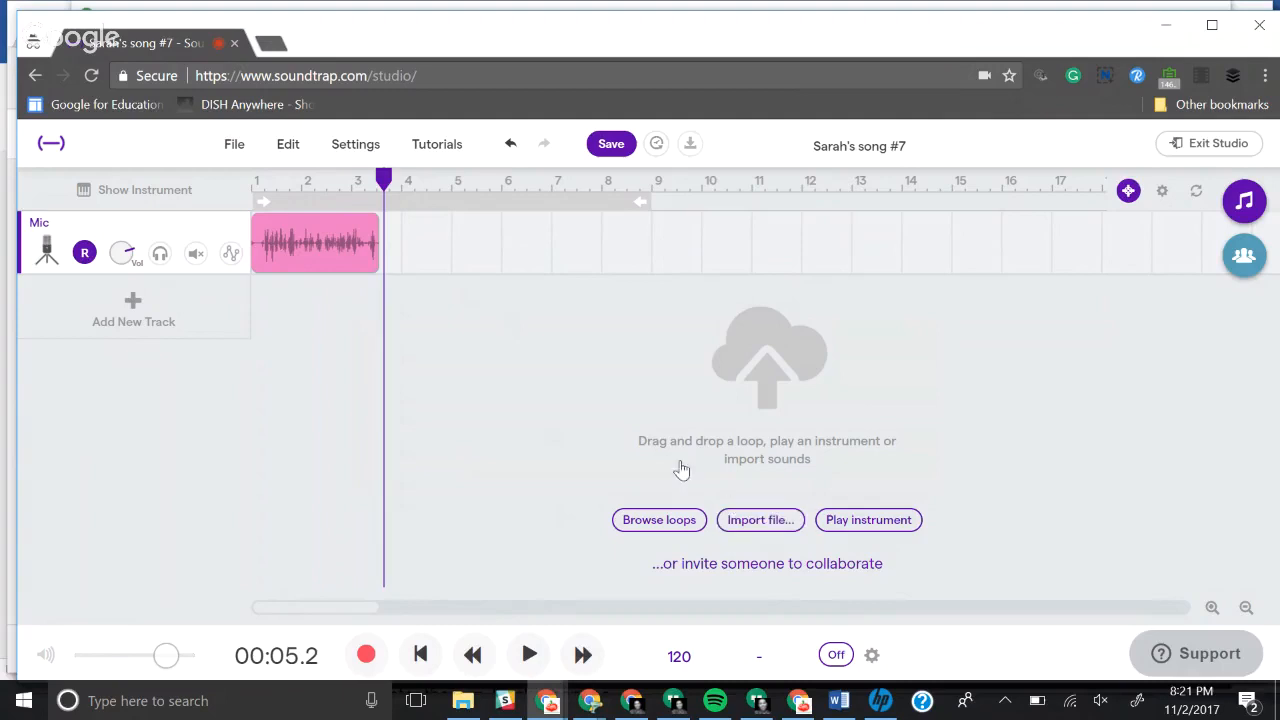
Step: Open the loop library and clear its Featured filter to browse all loops
{"action": "left_click", "coordinate": [657, 520]}
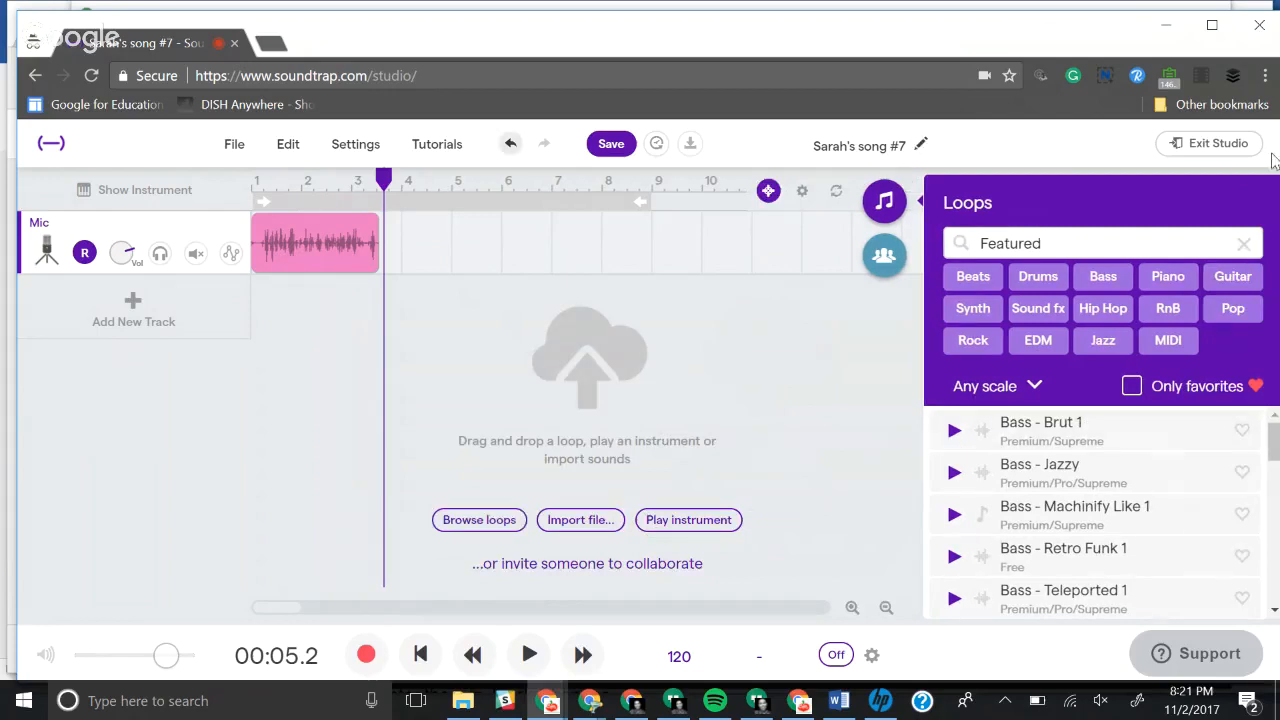
{"action": "left_click", "coordinate": [1246, 246]}
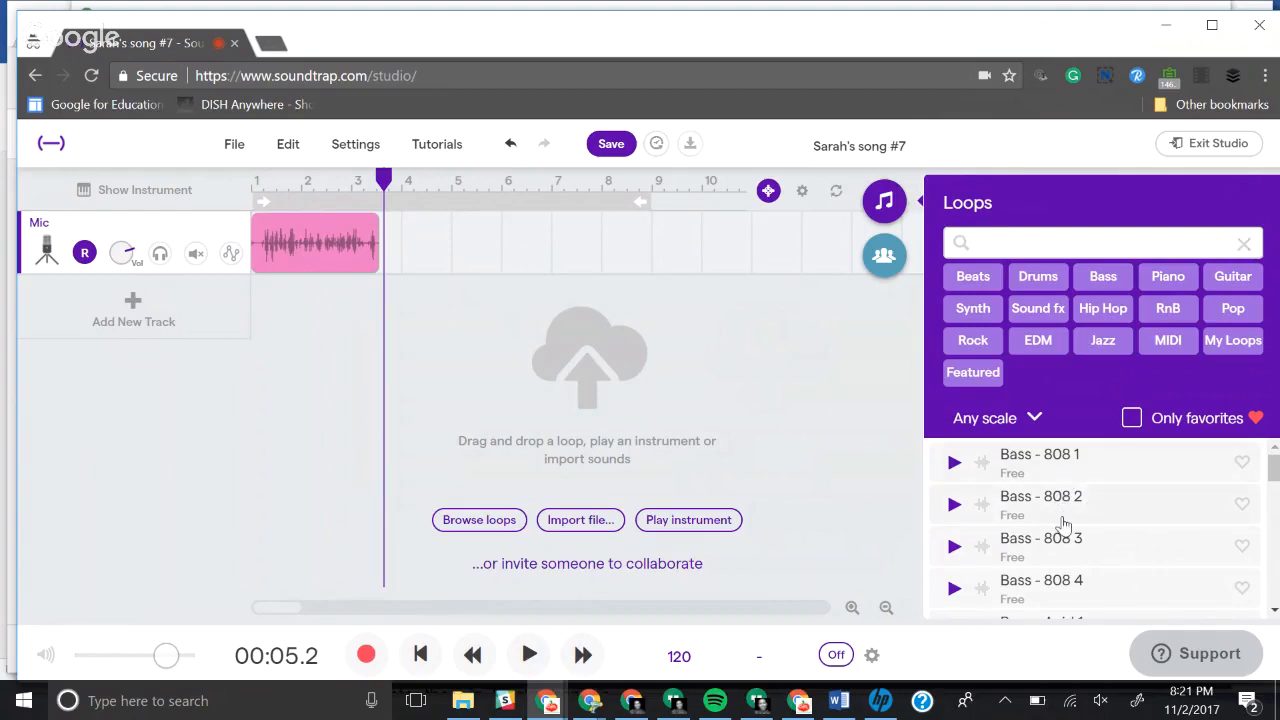
{"action": "scroll", "coordinate": [1063, 570], "scroll_direction": "down", "scroll_amount": 3}
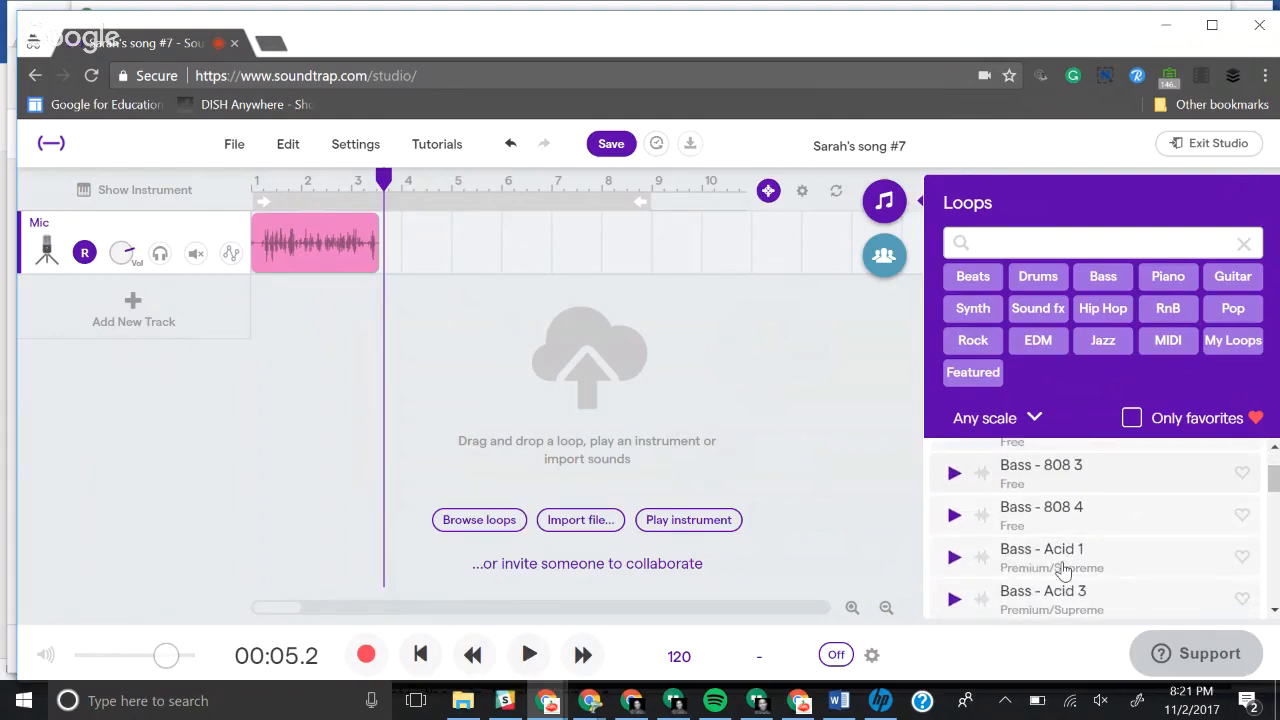
{"action": "scroll", "coordinate": [1063, 570], "scroll_direction": "up", "scroll_amount": 3}
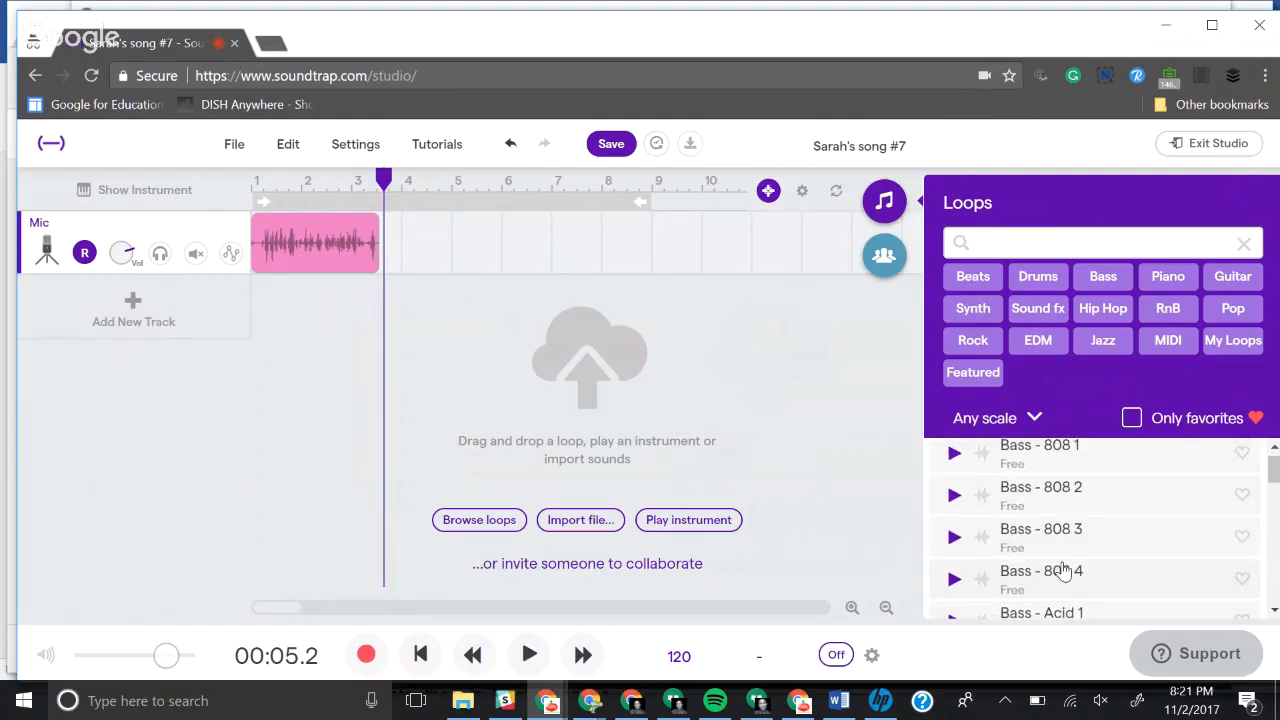
{"action": "scroll", "coordinate": [1063, 570], "scroll_direction": "up", "scroll_amount": 1}
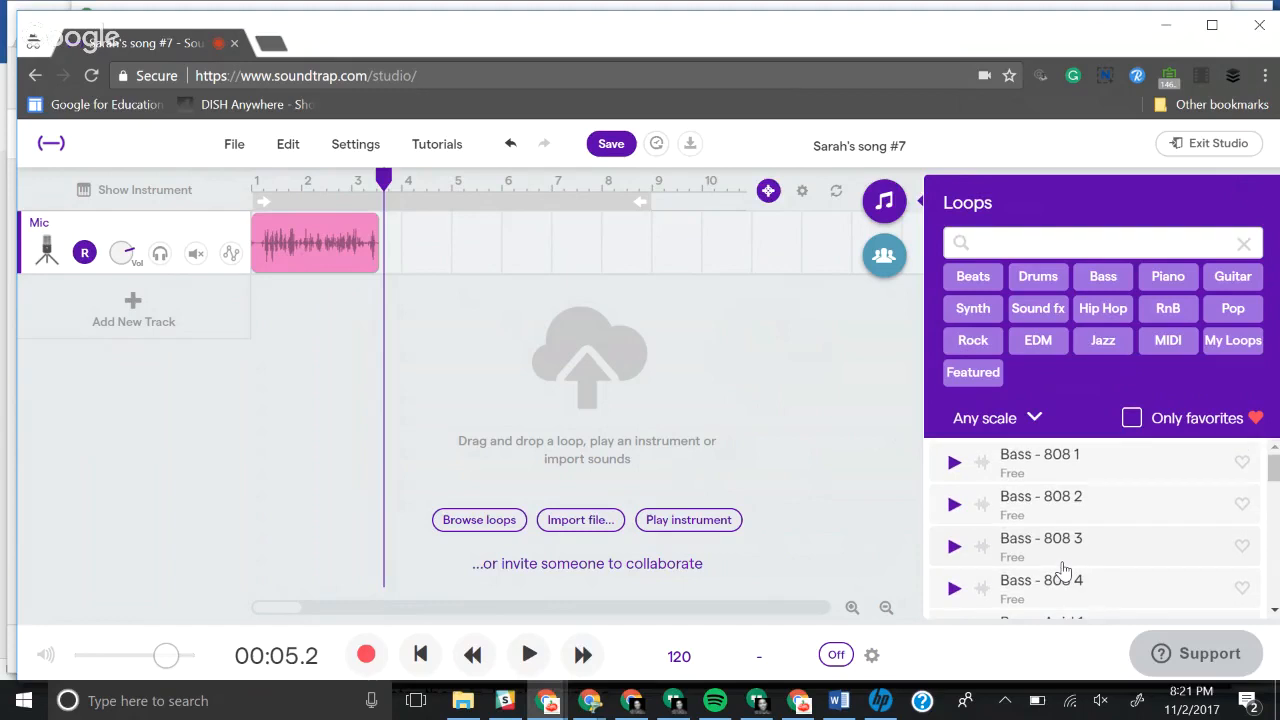
Step: Filter the loops by Featured, Drums and RnB
{"action": "left_click", "coordinate": [978, 384]}
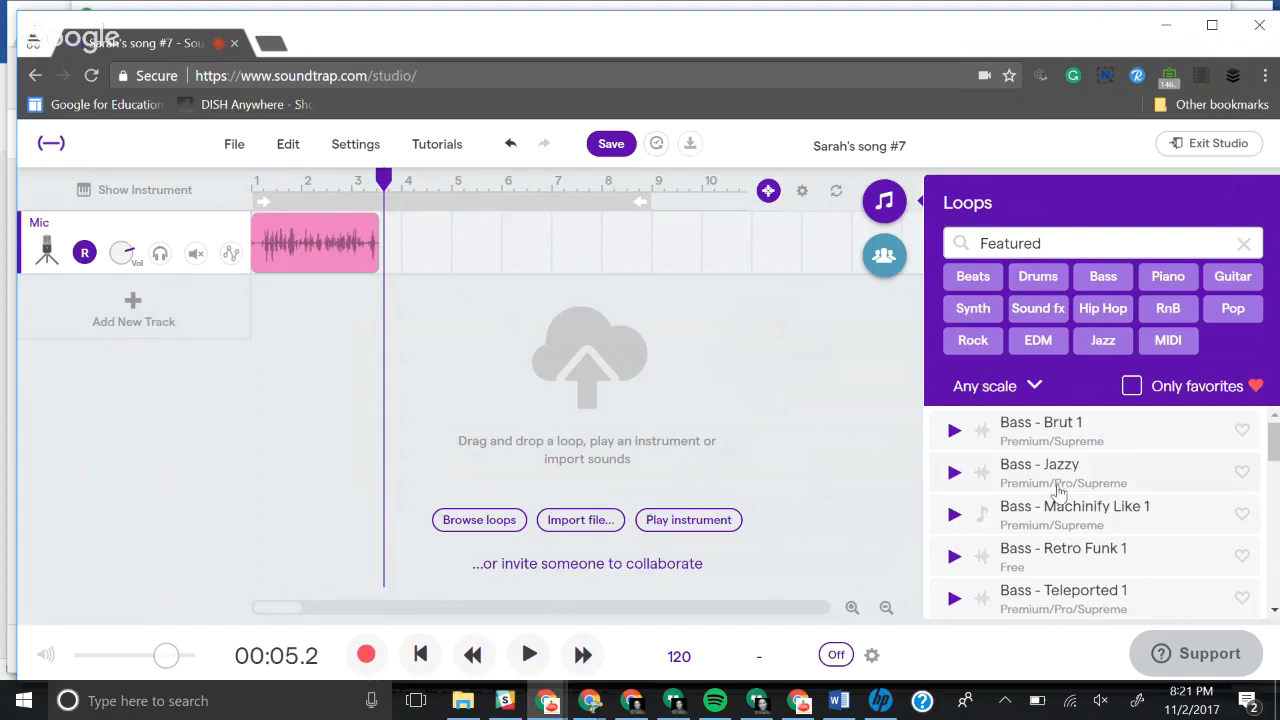
{"action": "scroll", "coordinate": [1066, 514], "scroll_direction": "down", "scroll_amount": 1}
{"action": "scroll", "coordinate": [1068, 515], "scroll_direction": "down", "scroll_amount": 5}
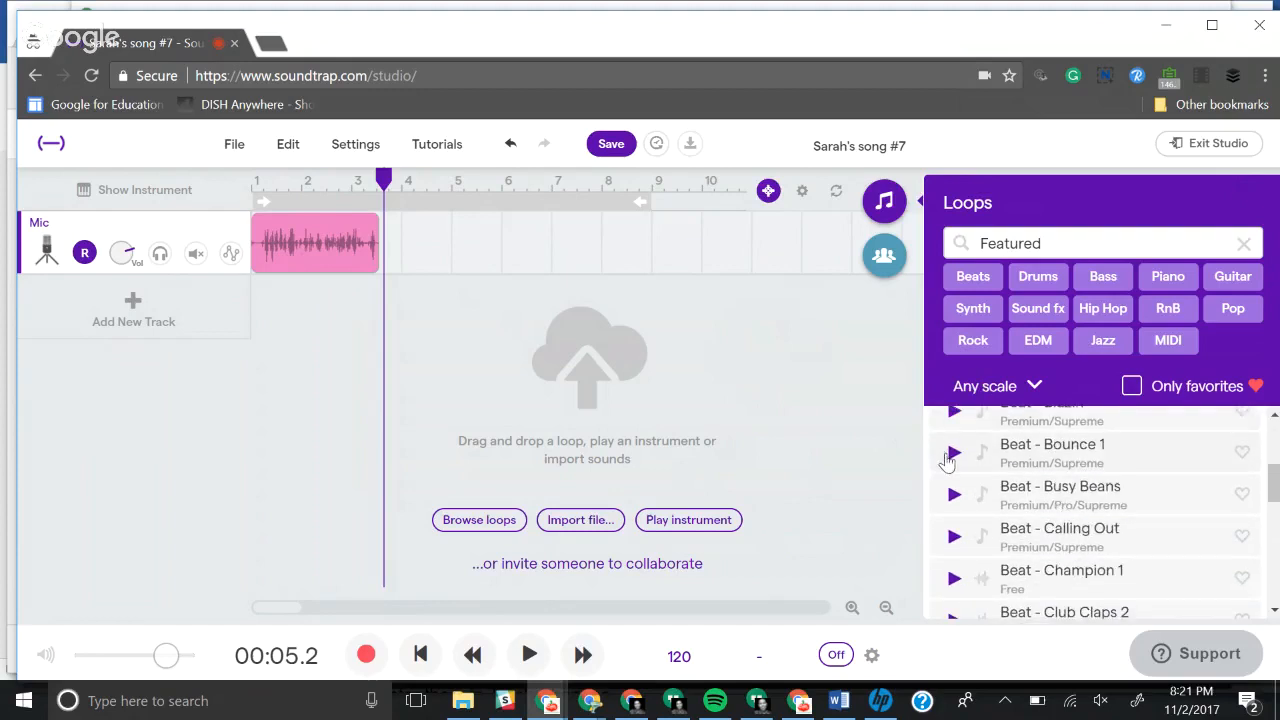
{"action": "left_click", "coordinate": [1044, 284]}
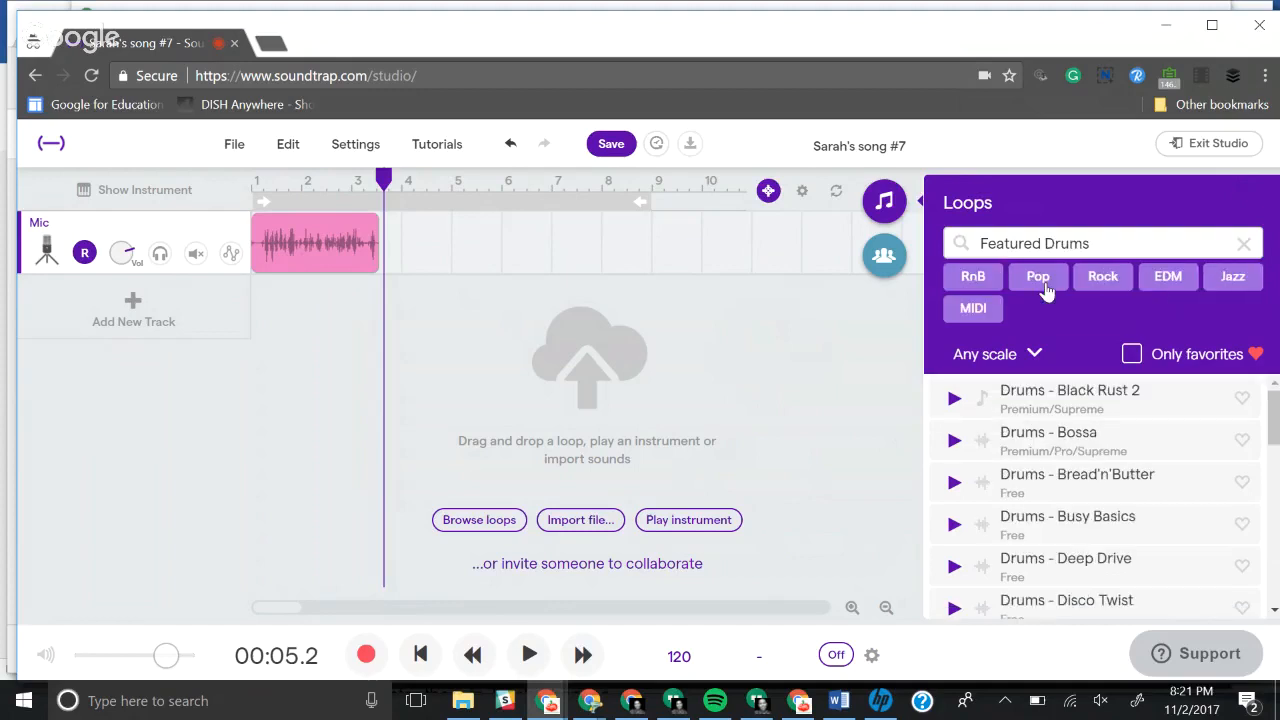
{"action": "left_click", "coordinate": [973, 280]}
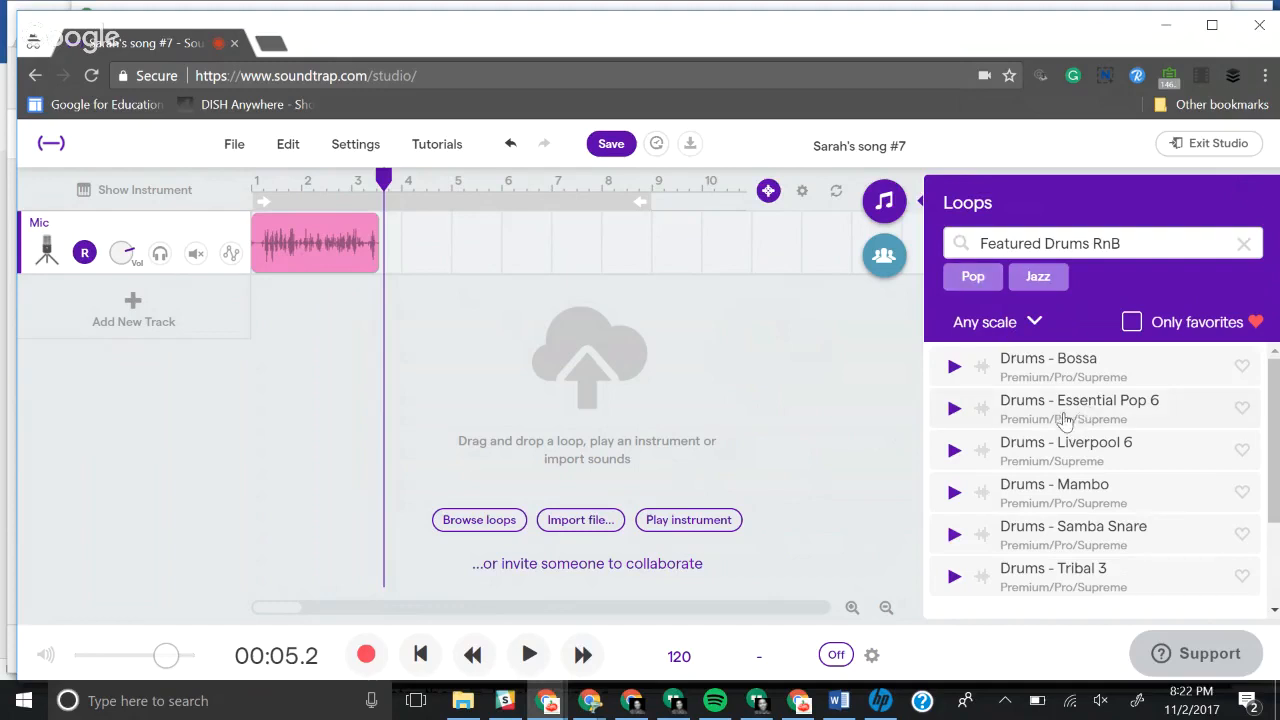
Step: Preview the Drums - Bossa loop and place it on a new track starting at bar 1
{"action": "left_click", "coordinate": [1047, 378]}
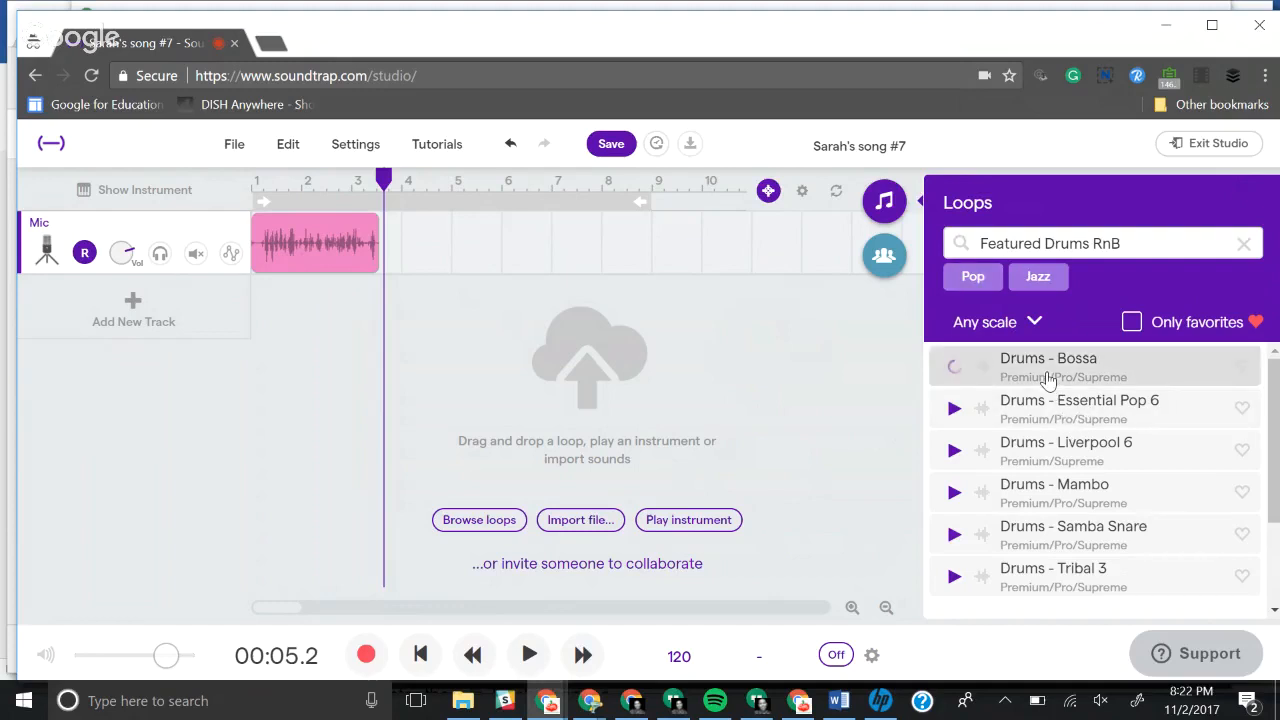
{"action": "left_click_drag", "start_coordinate": [1022, 368], "coordinate": [259, 402]}
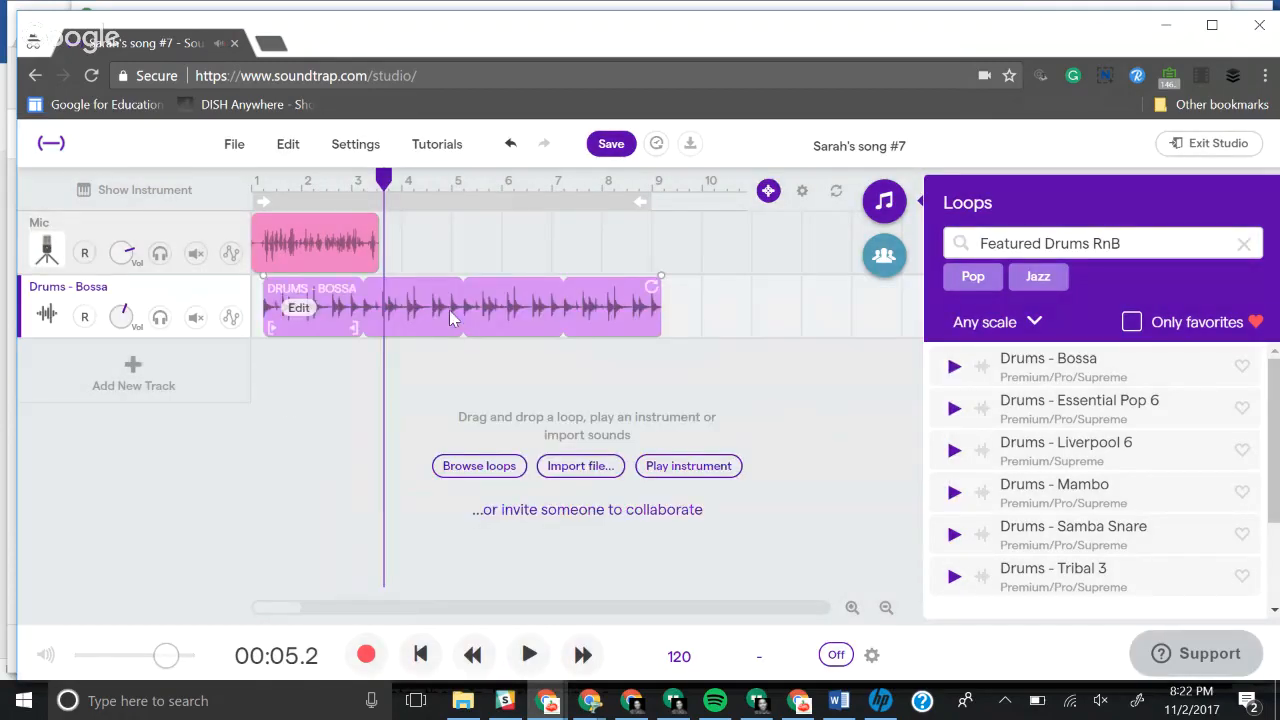
{"action": "left_click_drag", "start_coordinate": [449, 313], "coordinate": [421, 315]}
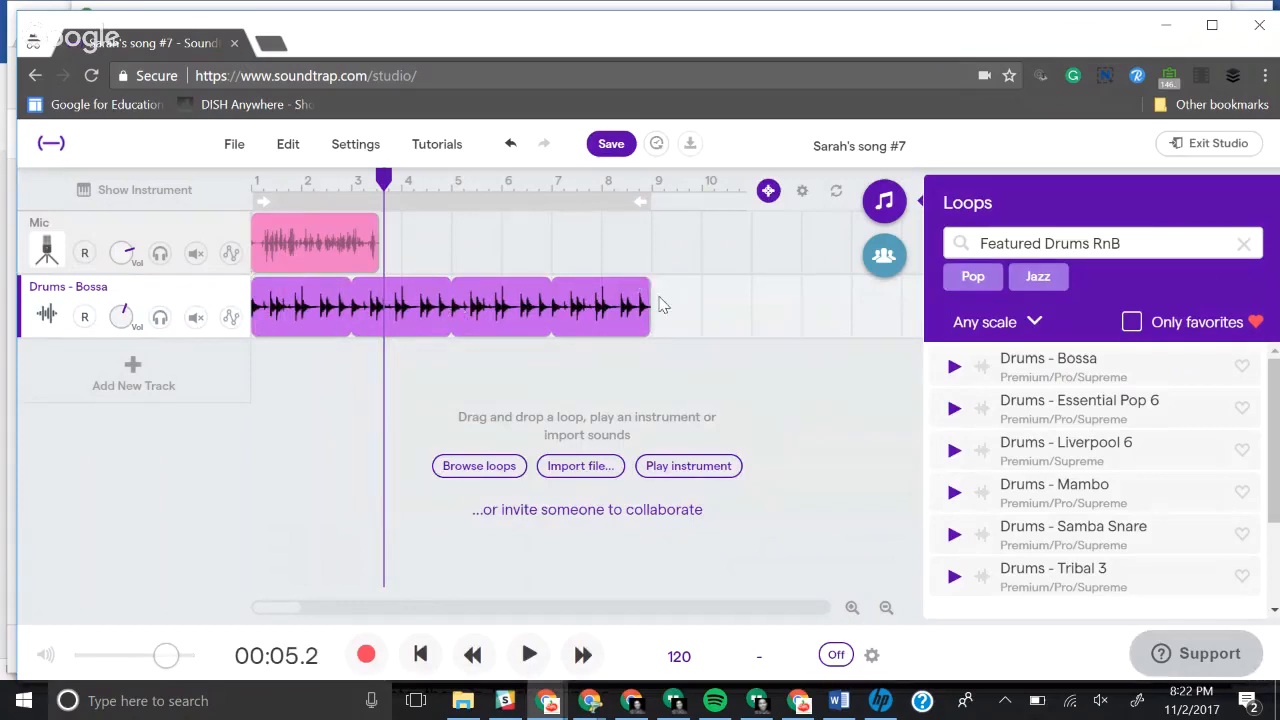
Step: Extend the Drums - Bossa loop to just past bar 9, keeping its start at bar 1
{"action": "left_click_drag", "start_coordinate": [638, 288], "coordinate": [652, 341]}
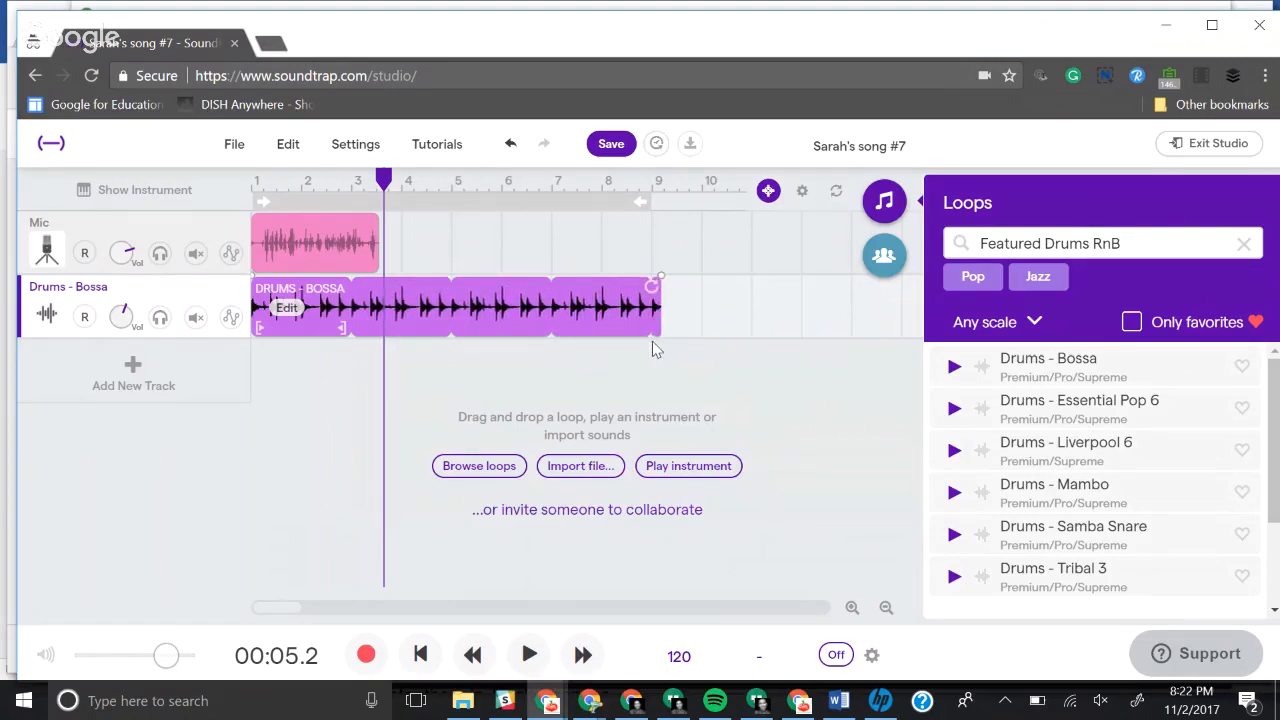
{"action": "left_click_drag", "start_coordinate": [504, 330], "coordinate": [609, 327]}
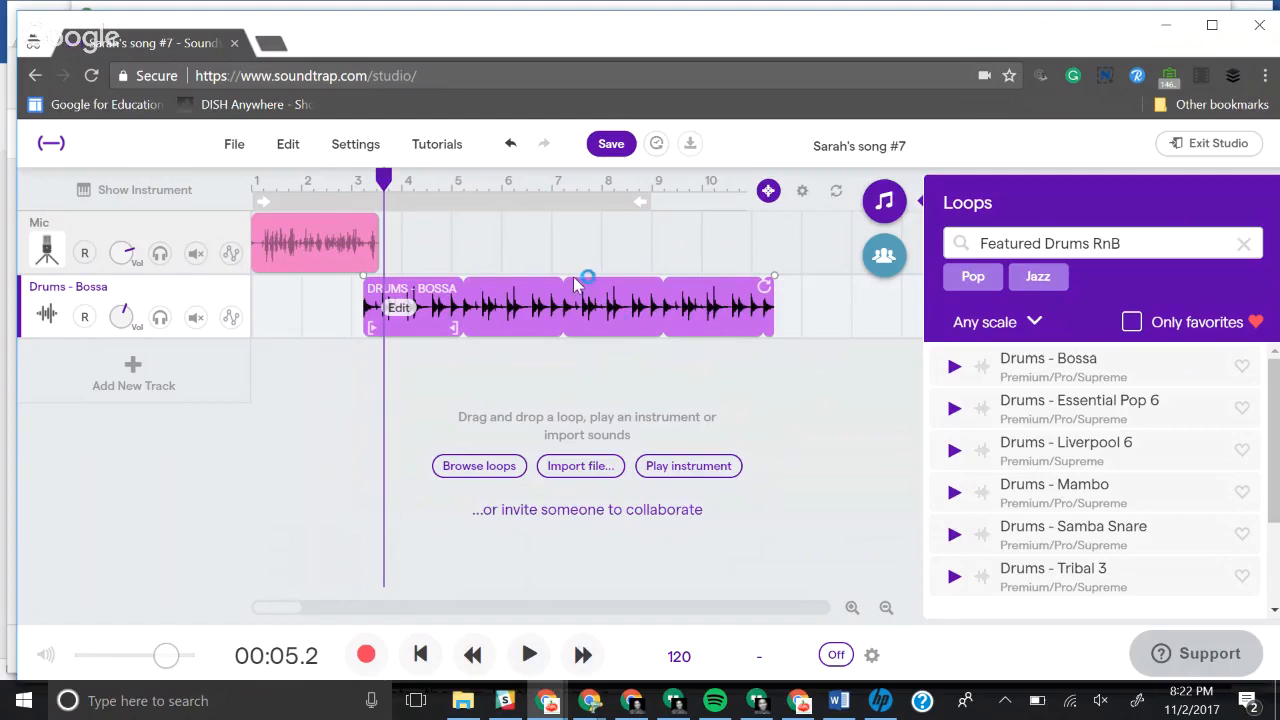
{"action": "left_click_drag", "start_coordinate": [573, 307], "coordinate": [440, 308]}
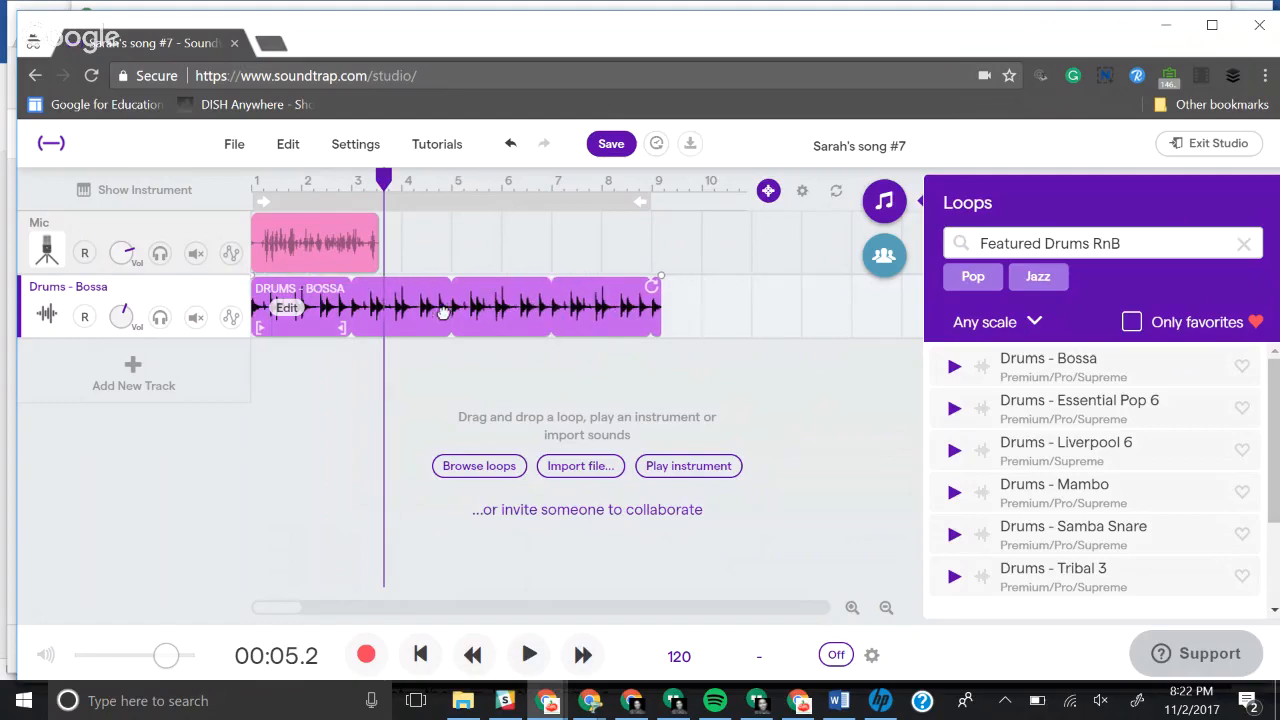
Step: Save the project and open its title for editing
{"action": "left_click", "coordinate": [613, 146]}
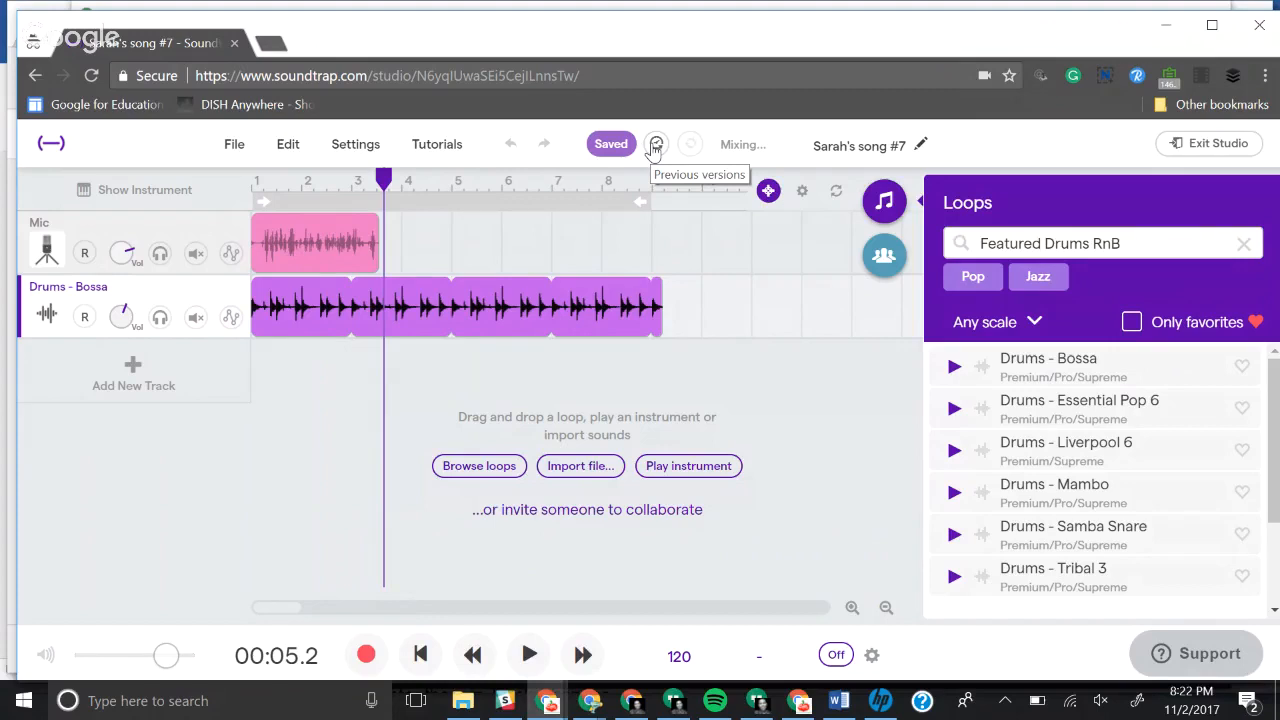
{"action": "left_click", "coordinate": [920, 146]}
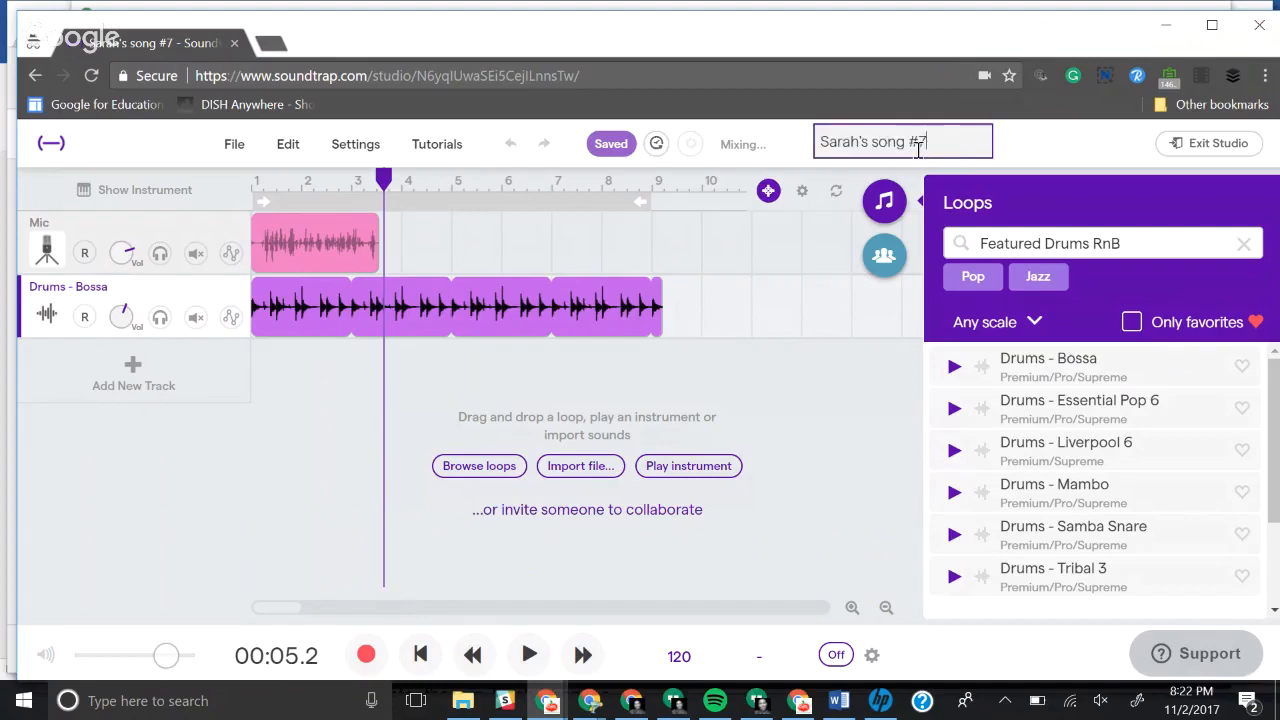
{"action": "left_click", "coordinate": [1062, 146]}
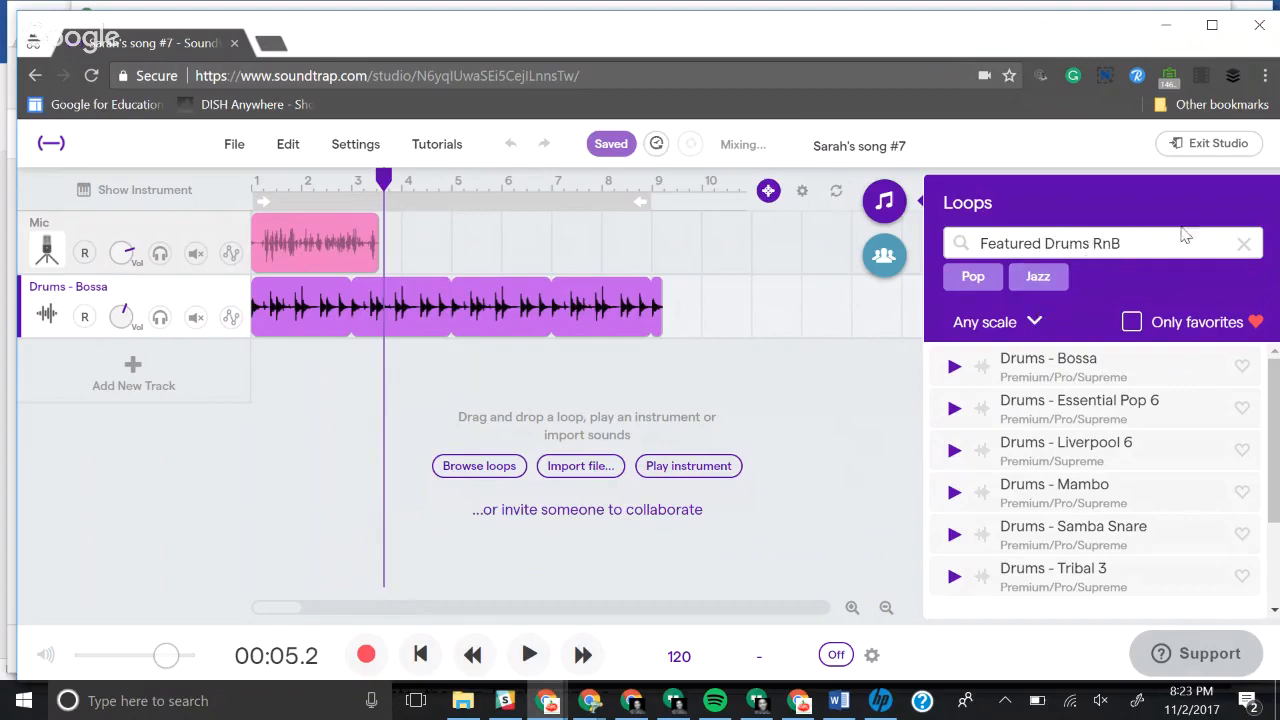
Step: Replace the loop filters with Piano and add a Bass - Electric Keys loop on a new track
{"action": "left_click", "coordinate": [1243, 244]}
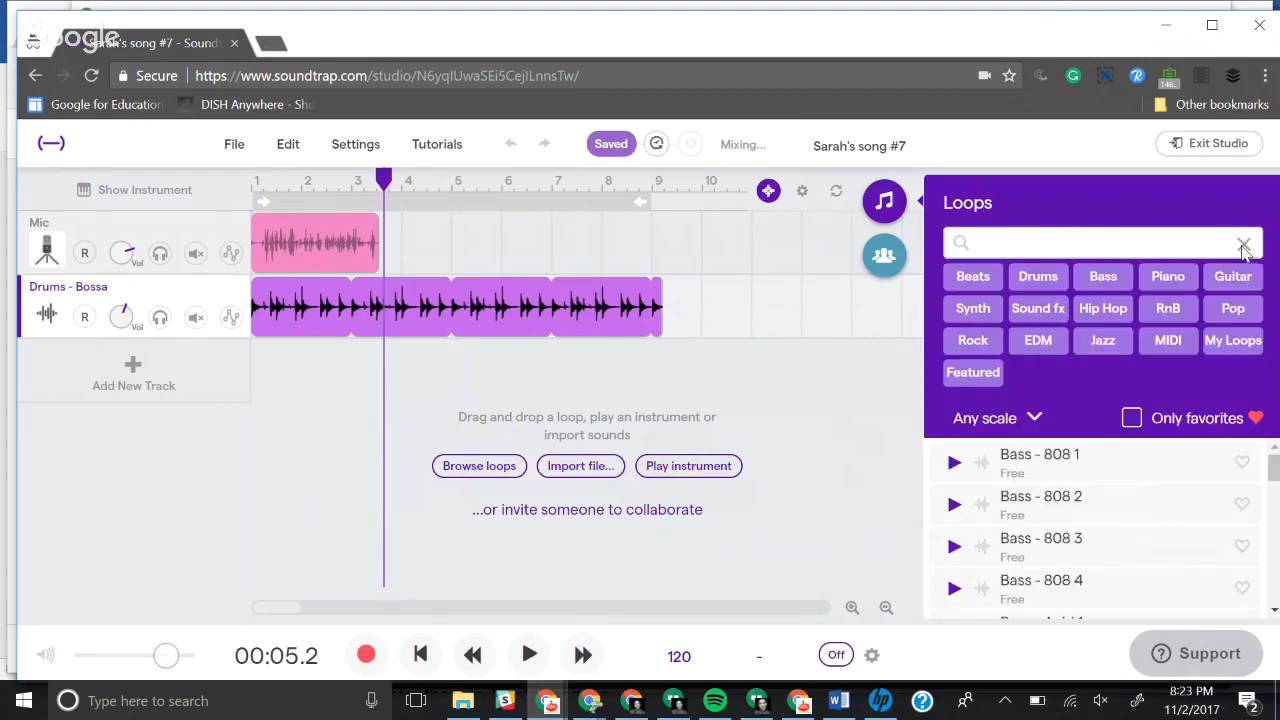
{"action": "left_click", "coordinate": [1168, 277]}
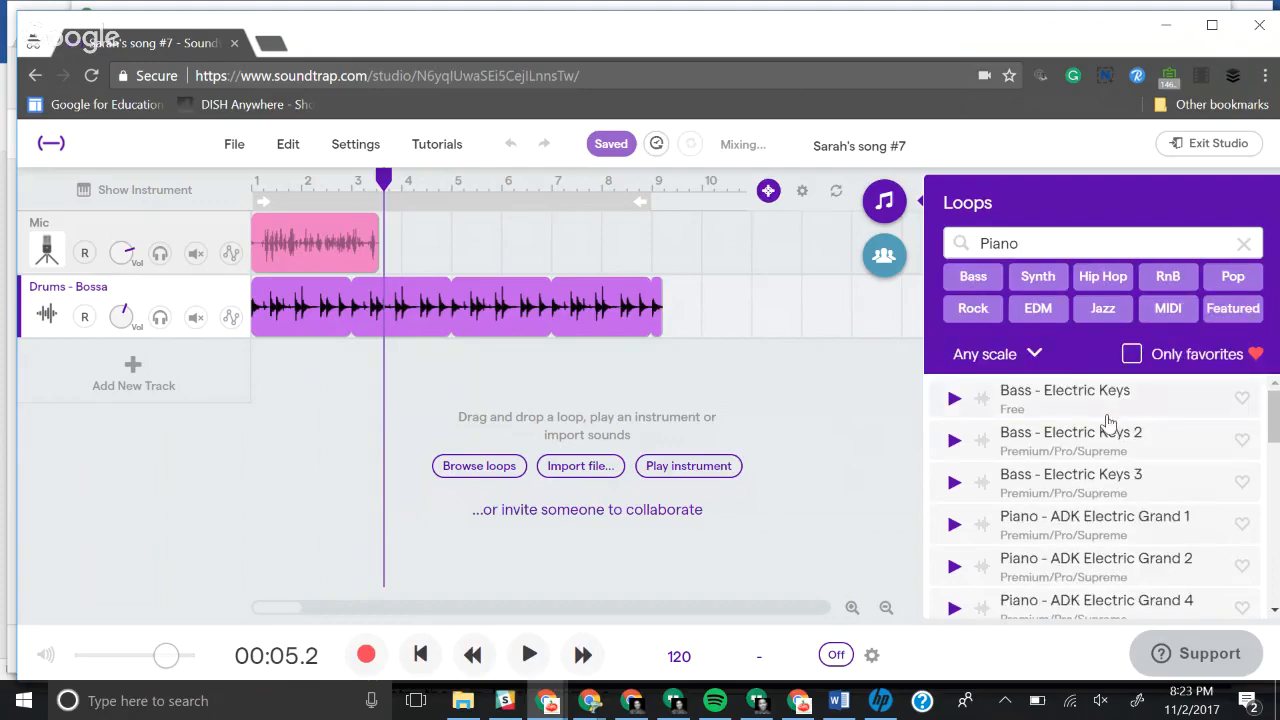
{"action": "double_click", "coordinate": [1015, 484]}
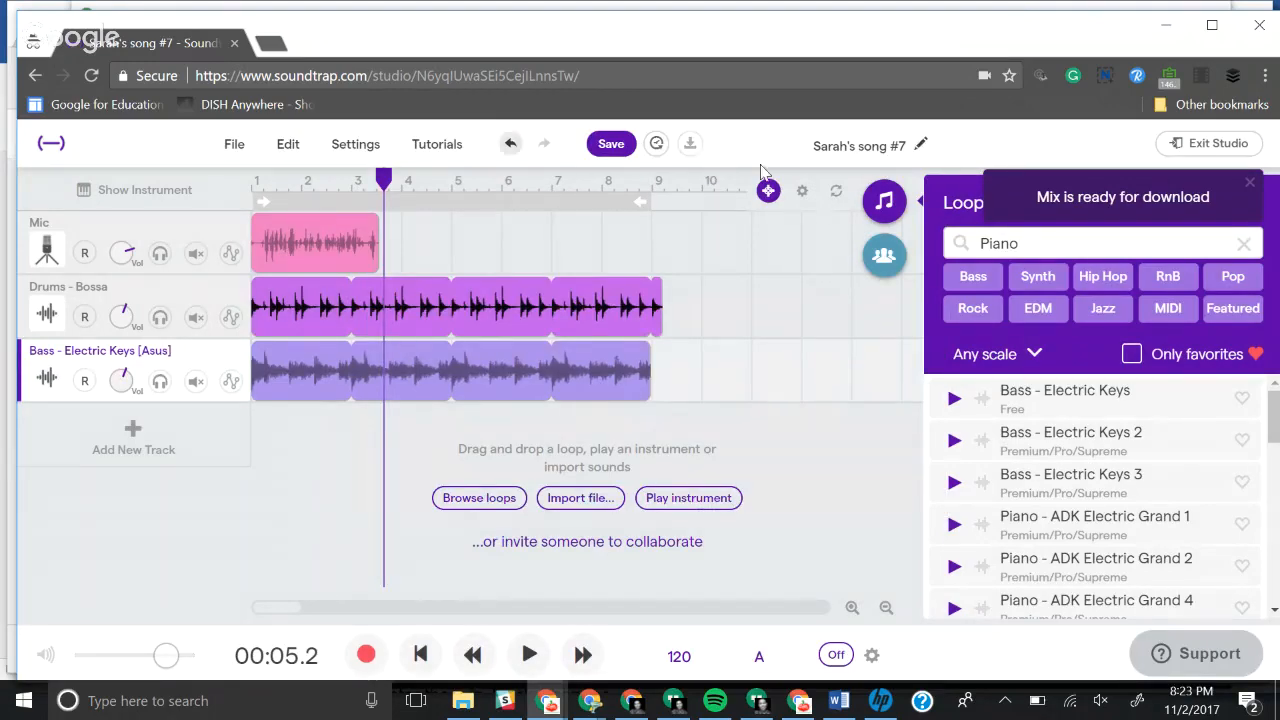
Step: Restore version 2 of the project with Time Restore and download its mix as an MP3
{"action": "left_click", "coordinate": [656, 145]}
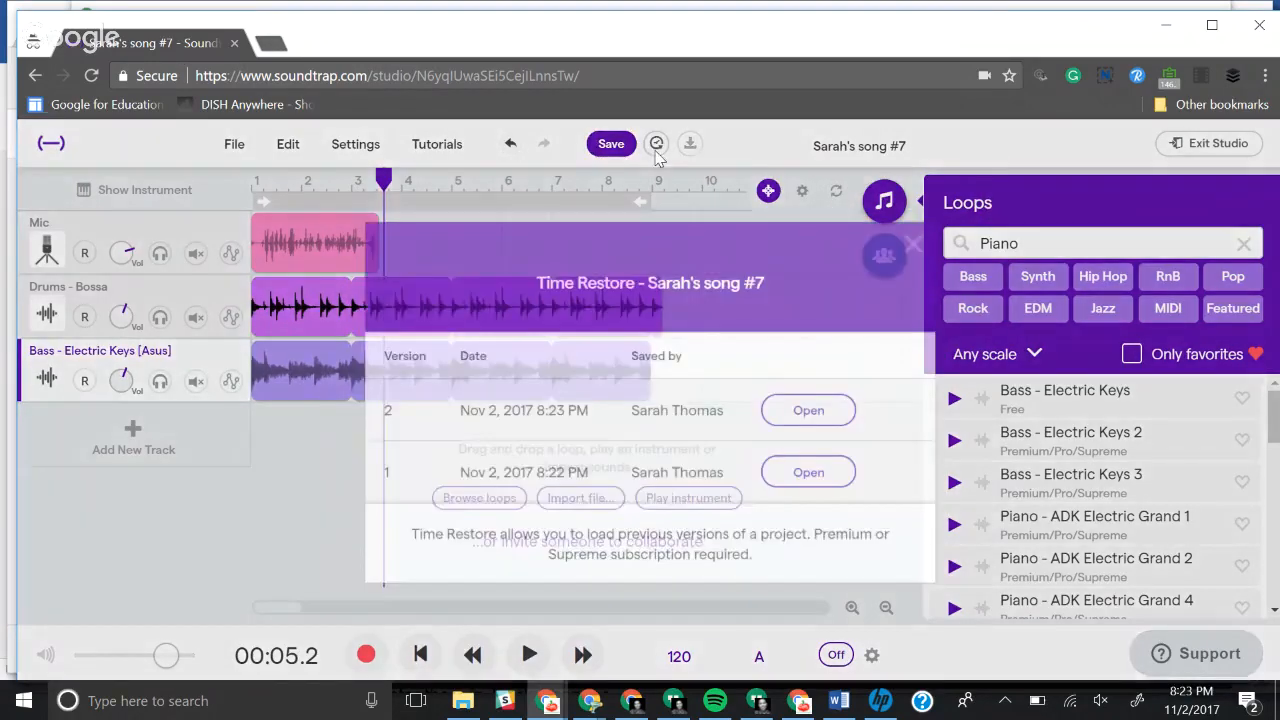
{"action": "left_click", "coordinate": [840, 414]}
{"action": "left_click", "coordinate": [578, 434]}
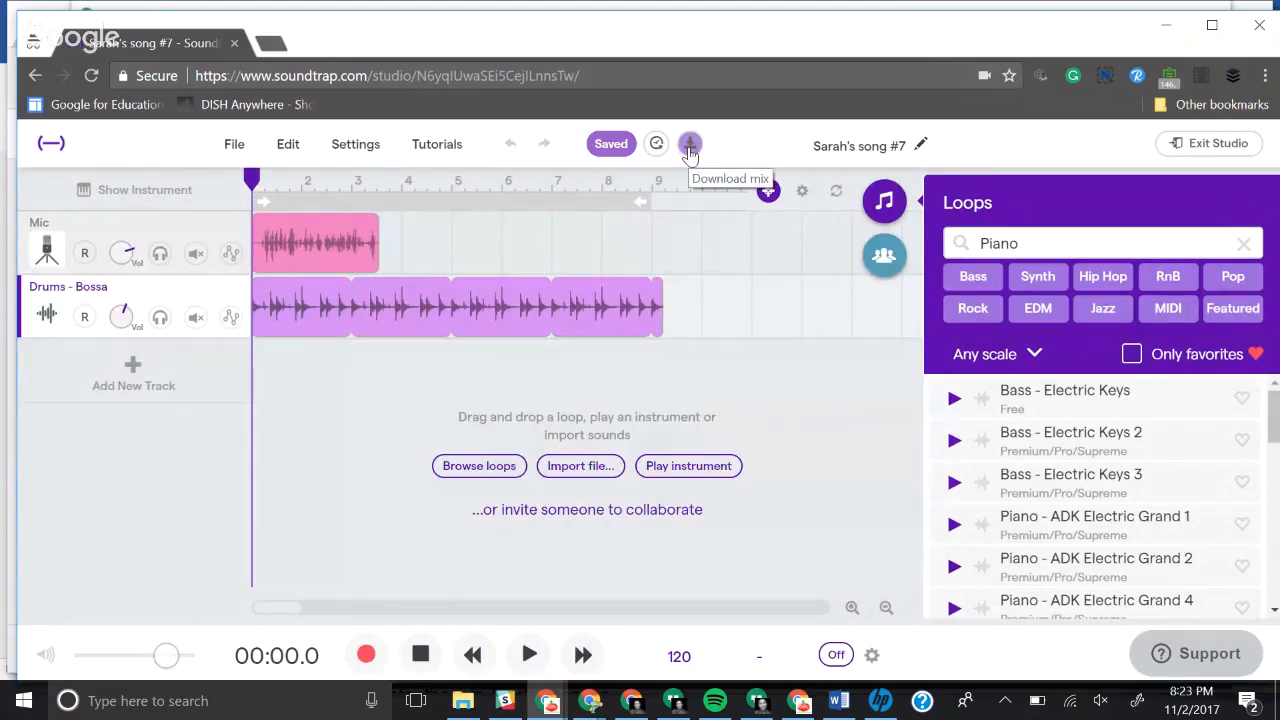
{"action": "left_click", "coordinate": [690, 146]}
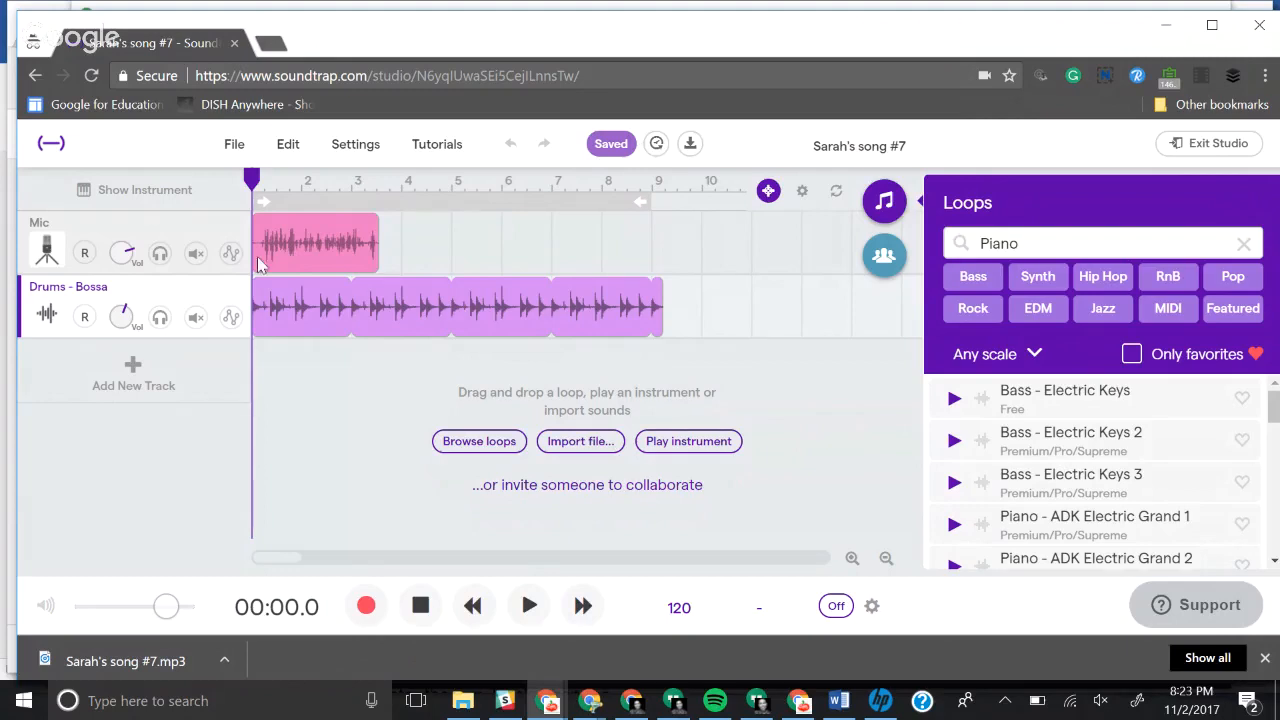
Step: Open podbean.com in a new browser tab and go to its login page
{"action": "left_click", "coordinate": [272, 44]}
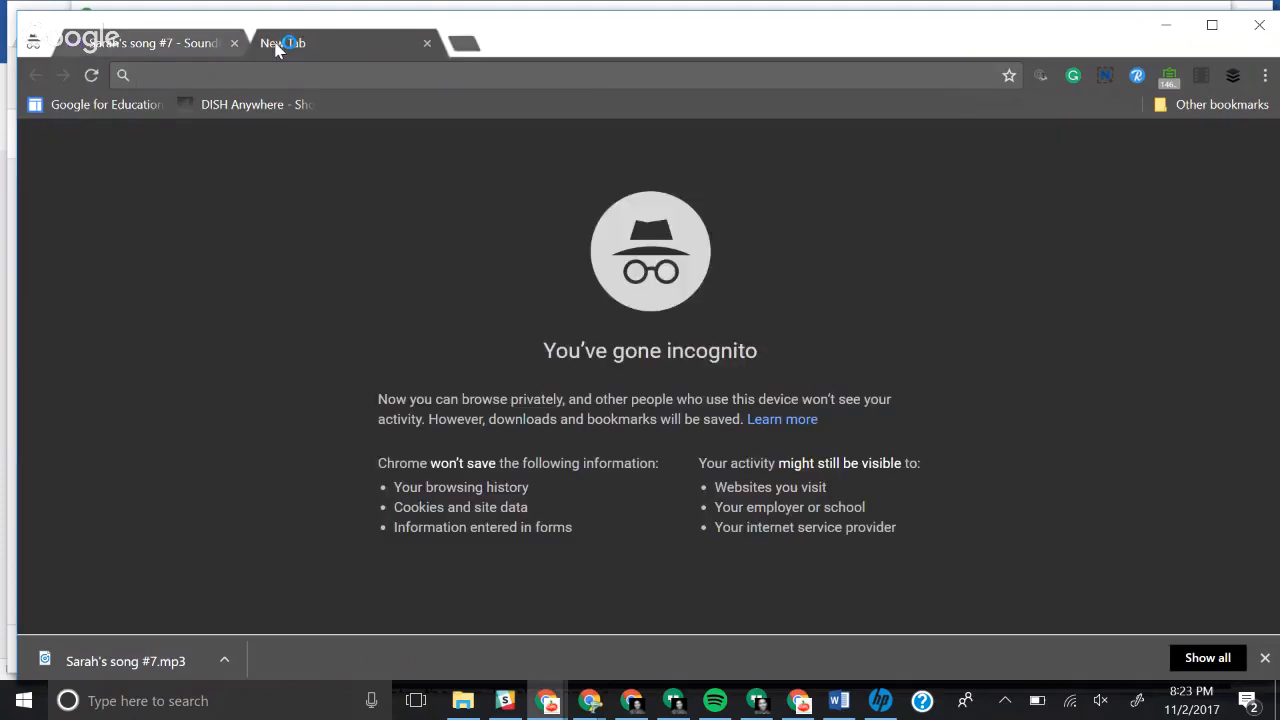
{"action": "type", "text": "podbean.com"}
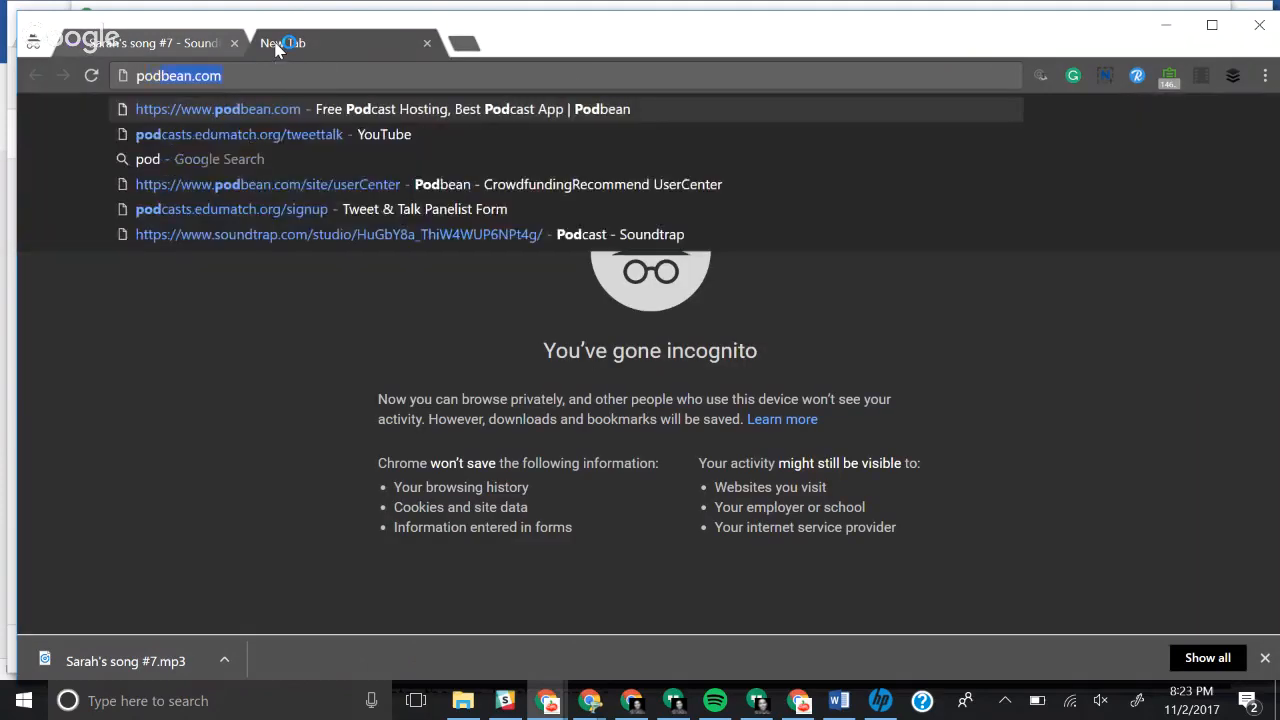
{"action": "key", "text": "Return"}
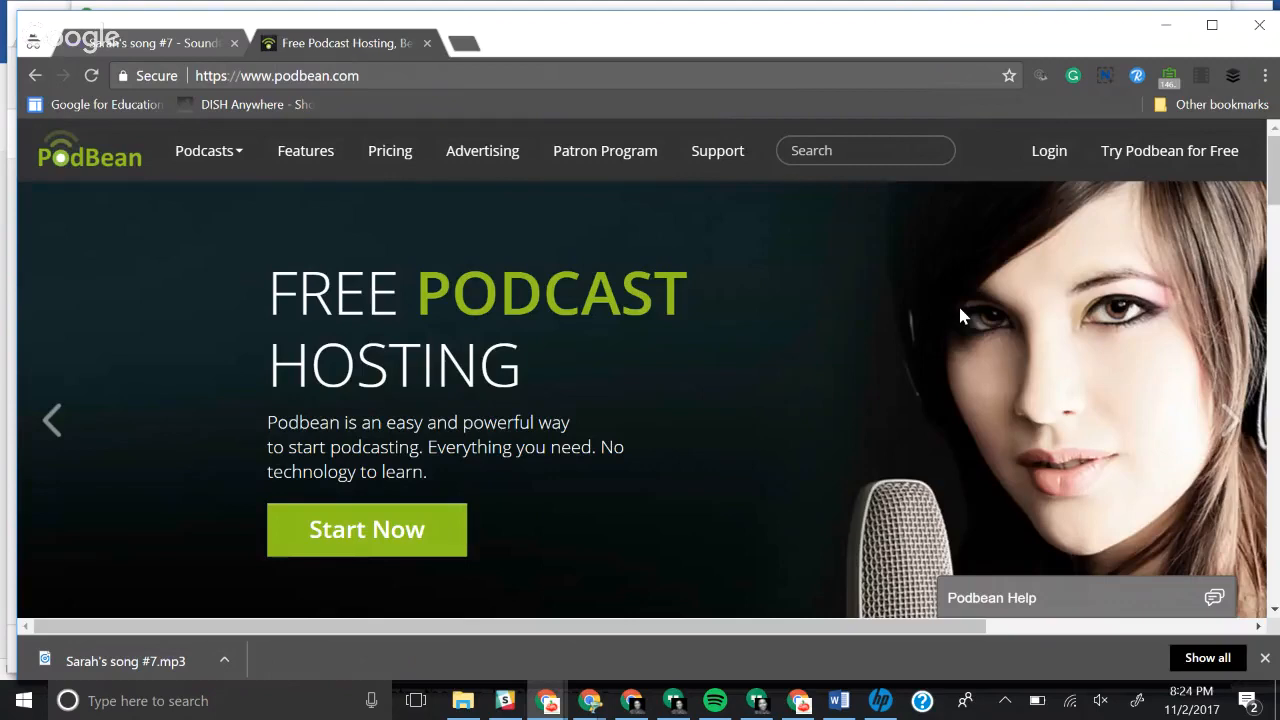
{"action": "left_click", "coordinate": [1050, 158]}
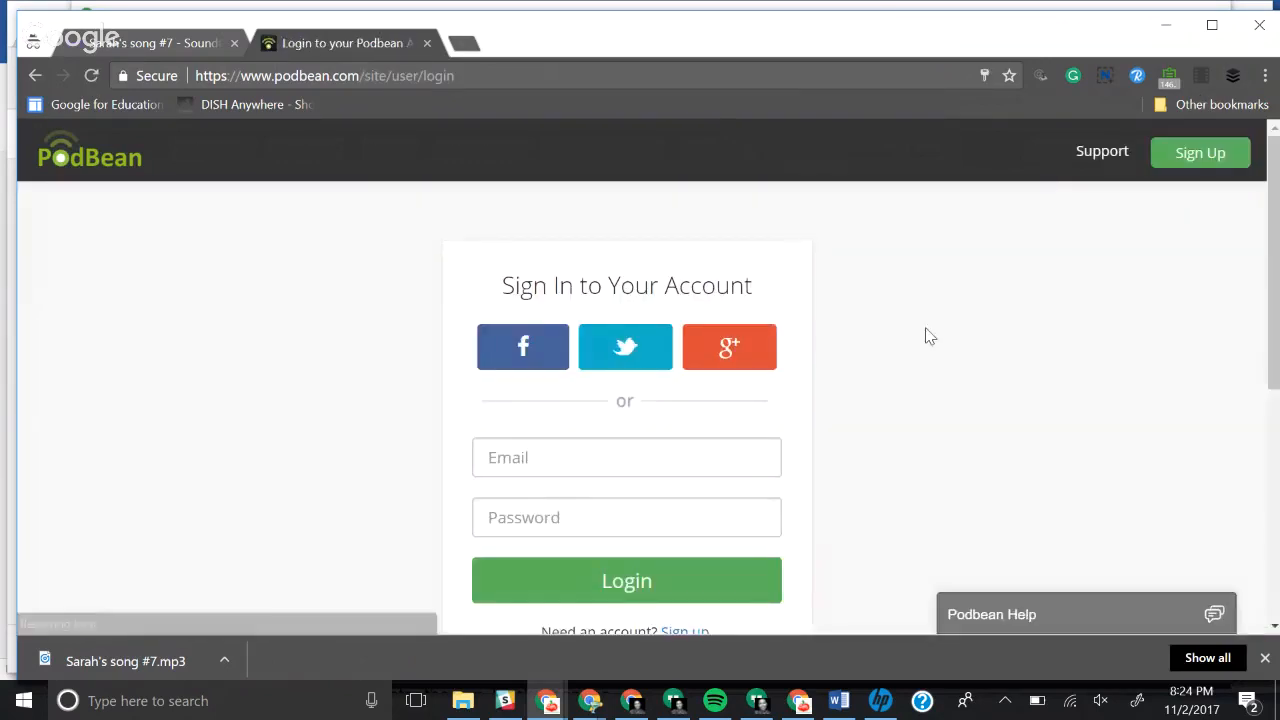
Step: Sign in to Podbean with the saved account e-mail and its autofilled password
{"action": "left_click", "coordinate": [678, 461]}
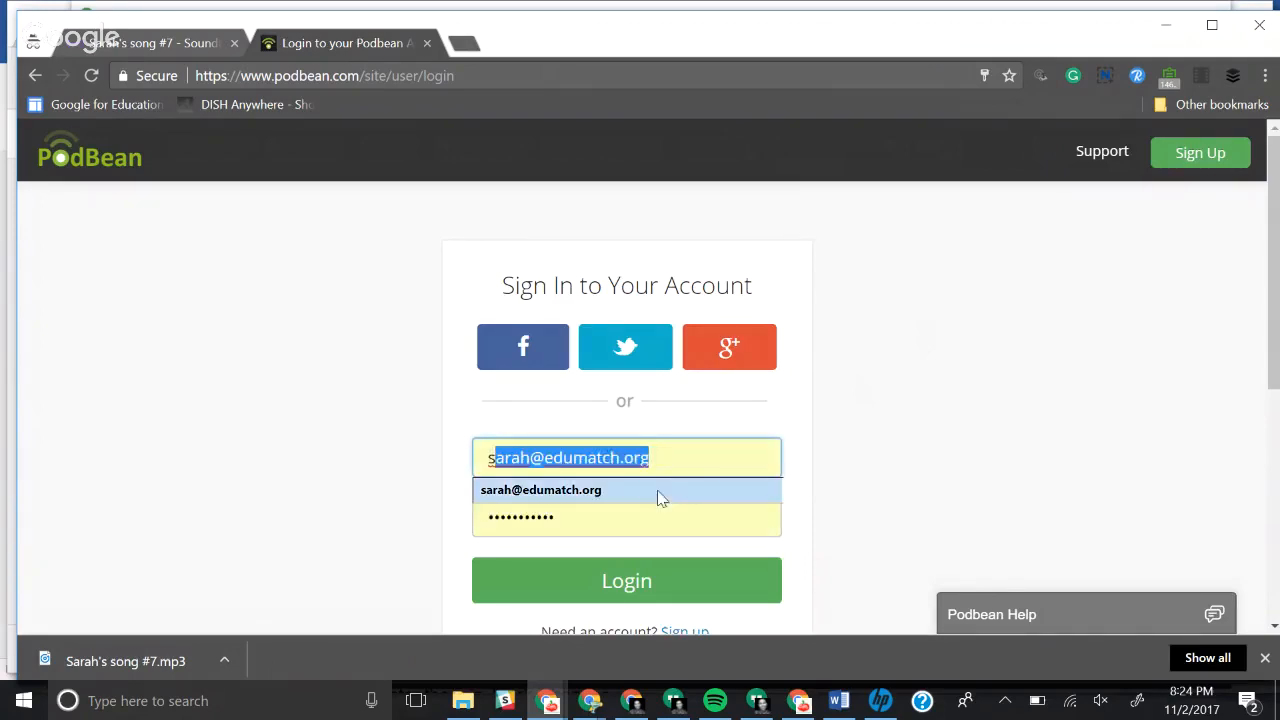
{"action": "left_click", "coordinate": [658, 493]}
{"action": "left_click", "coordinate": [635, 588]}
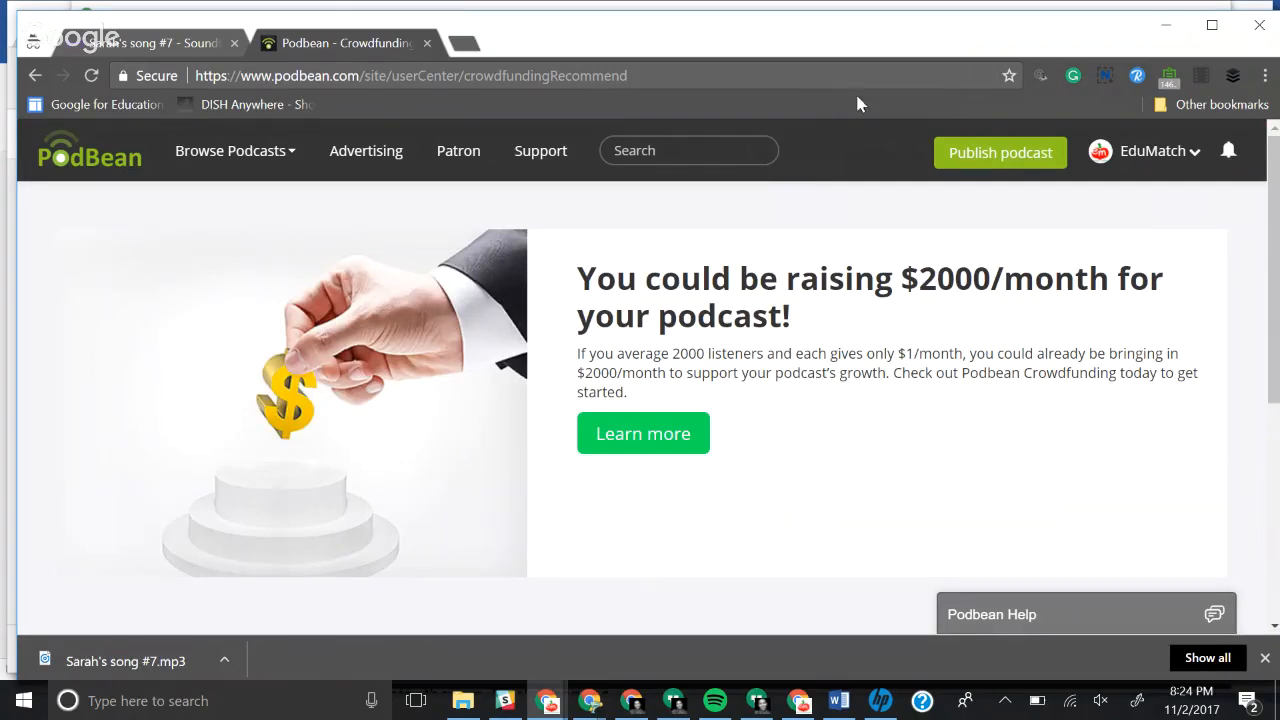
Step: Start publishing a new episode and upload the downloaded song MP3 from the Downloads folder
{"action": "left_click", "coordinate": [967, 160]}
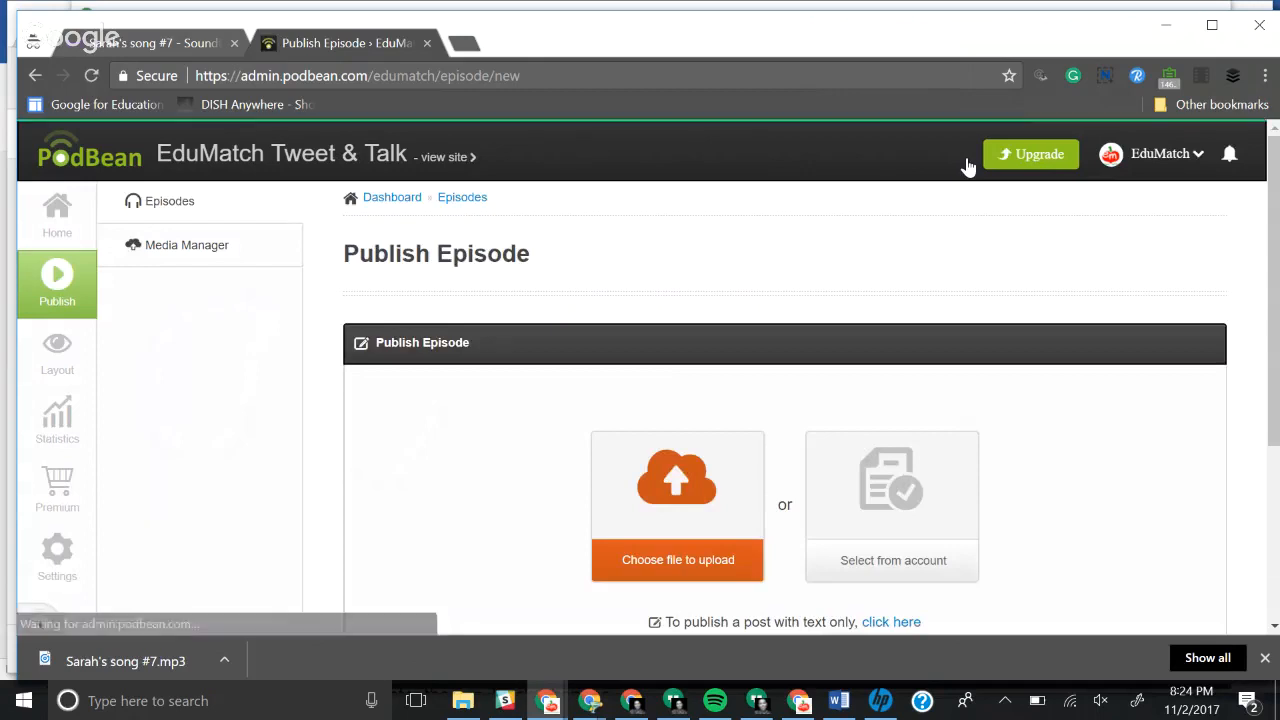
{"action": "scroll", "coordinate": [705, 259], "scroll_direction": "down", "scroll_amount": 1}
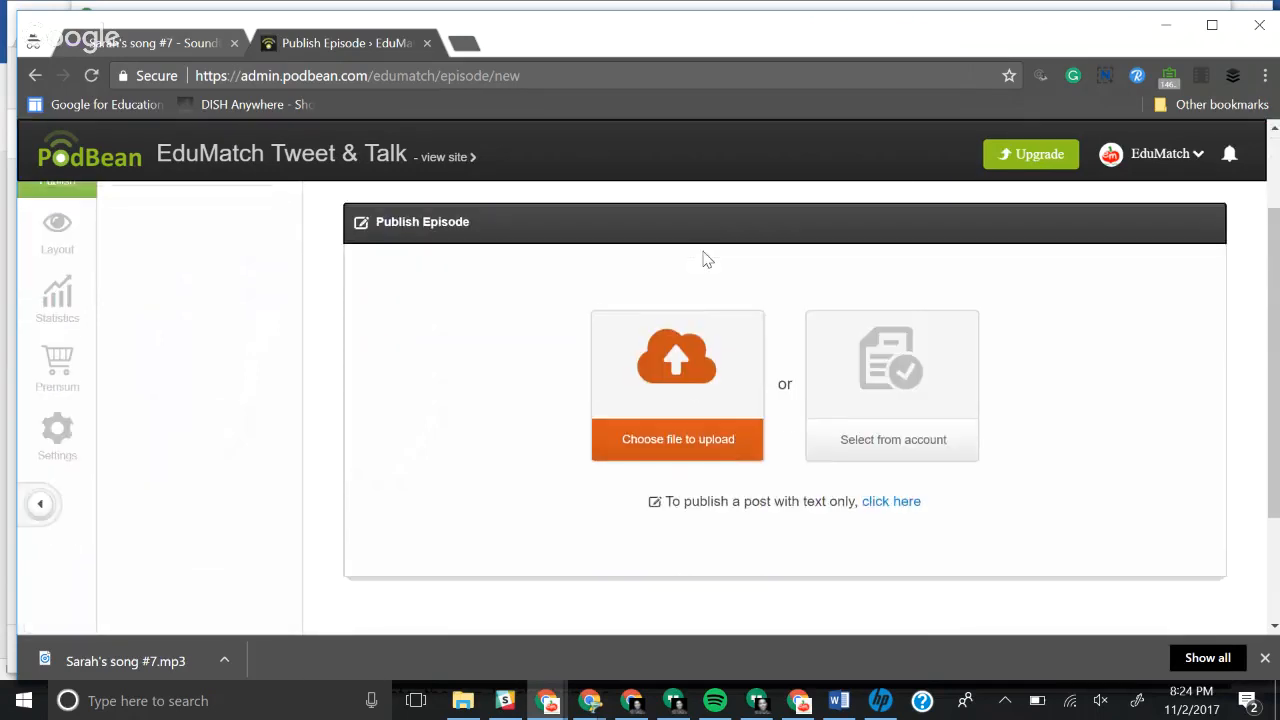
{"action": "left_click", "coordinate": [657, 440]}
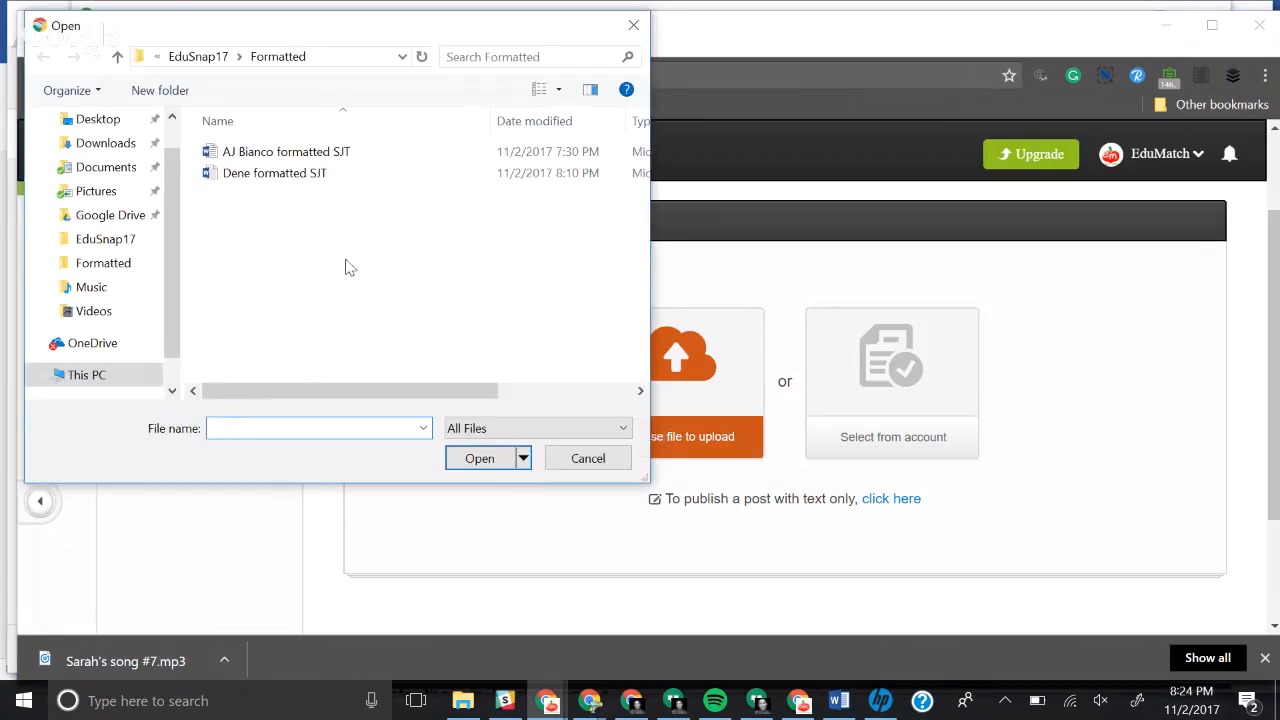
{"action": "scroll", "coordinate": [120, 210], "scroll_direction": "up", "scroll_amount": 1}
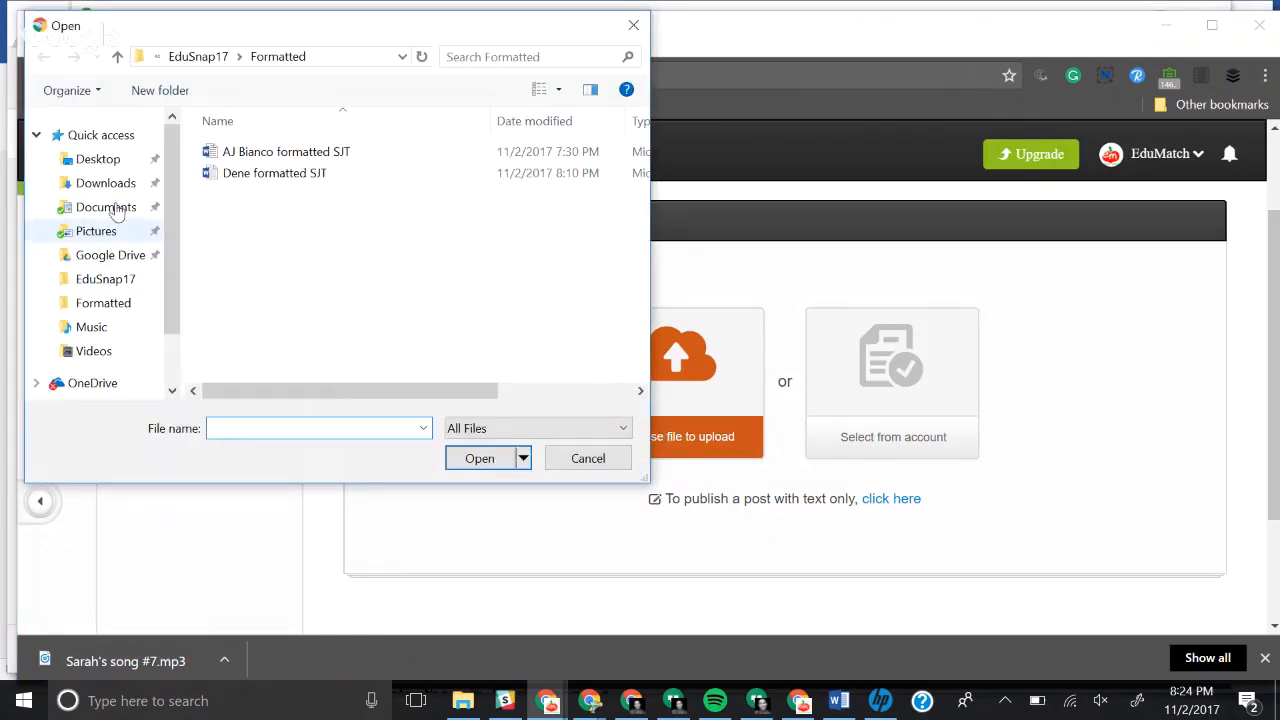
{"action": "left_click", "coordinate": [100, 183]}
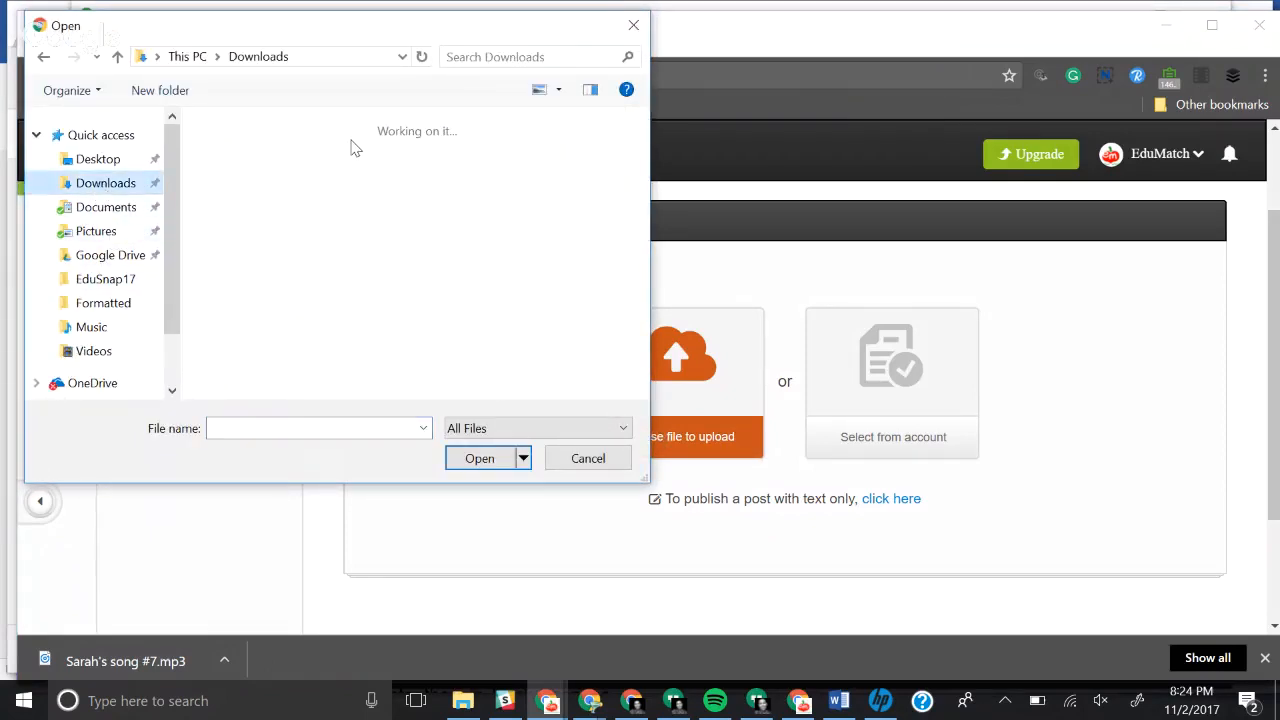
{"action": "left_click", "coordinate": [243, 188]}
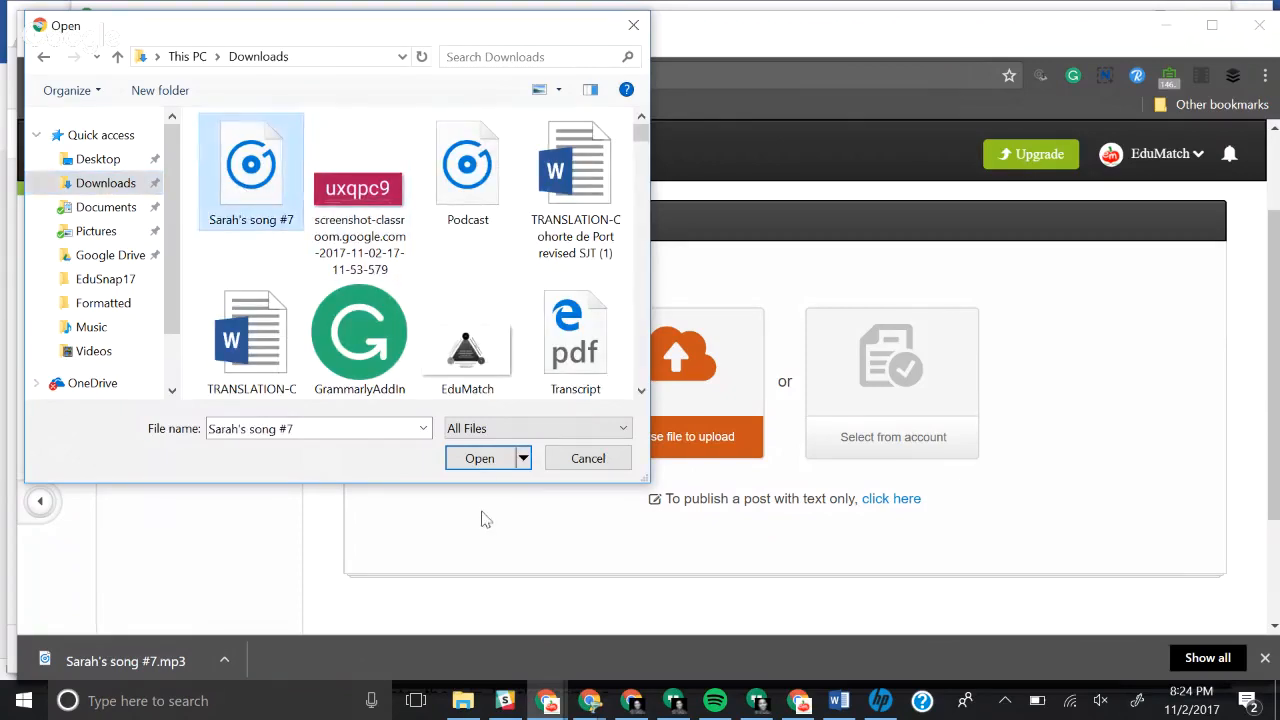
{"action": "left_click", "coordinate": [465, 465]}
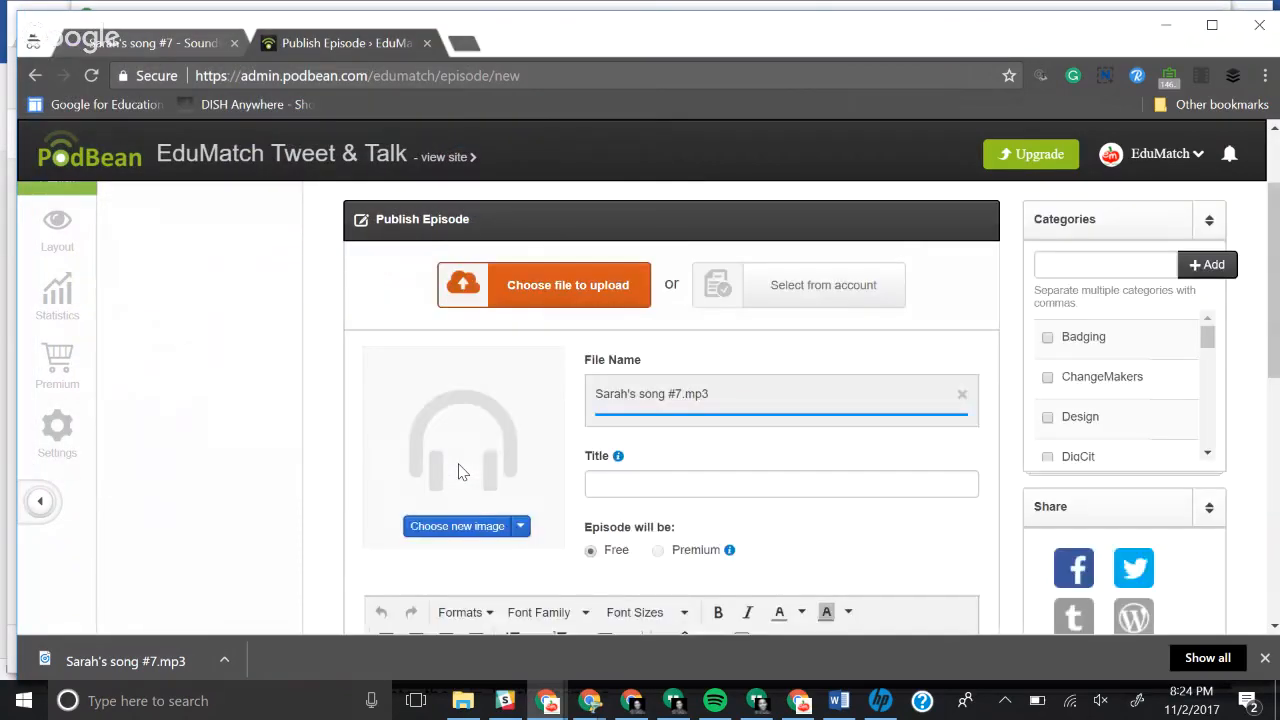
Step: Title the episode Soundtrap and choose EduMatch_Logo.png as its image
{"action": "left_click", "coordinate": [644, 472]}
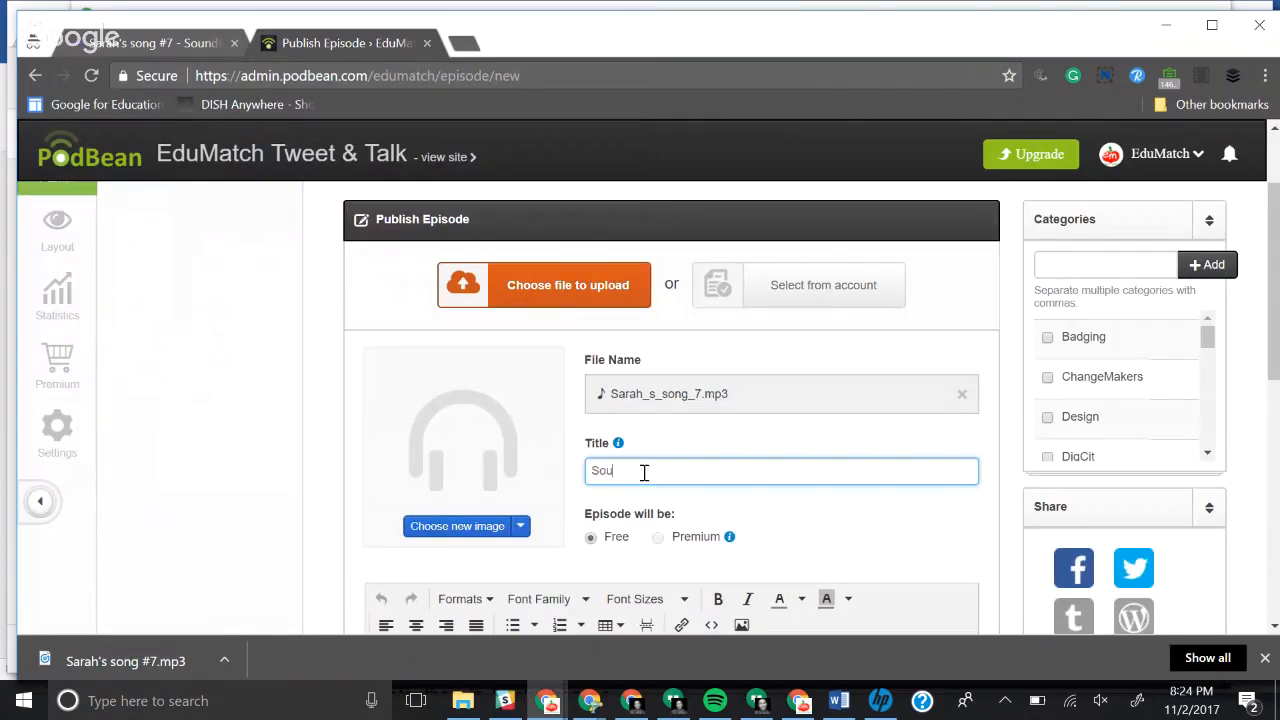
{"action": "type", "text": "Soundtrap"}
{"action": "scroll", "coordinate": [644, 472], "scroll_direction": "down", "scroll_amount": 1}
{"action": "left_click", "coordinate": [520, 465]}
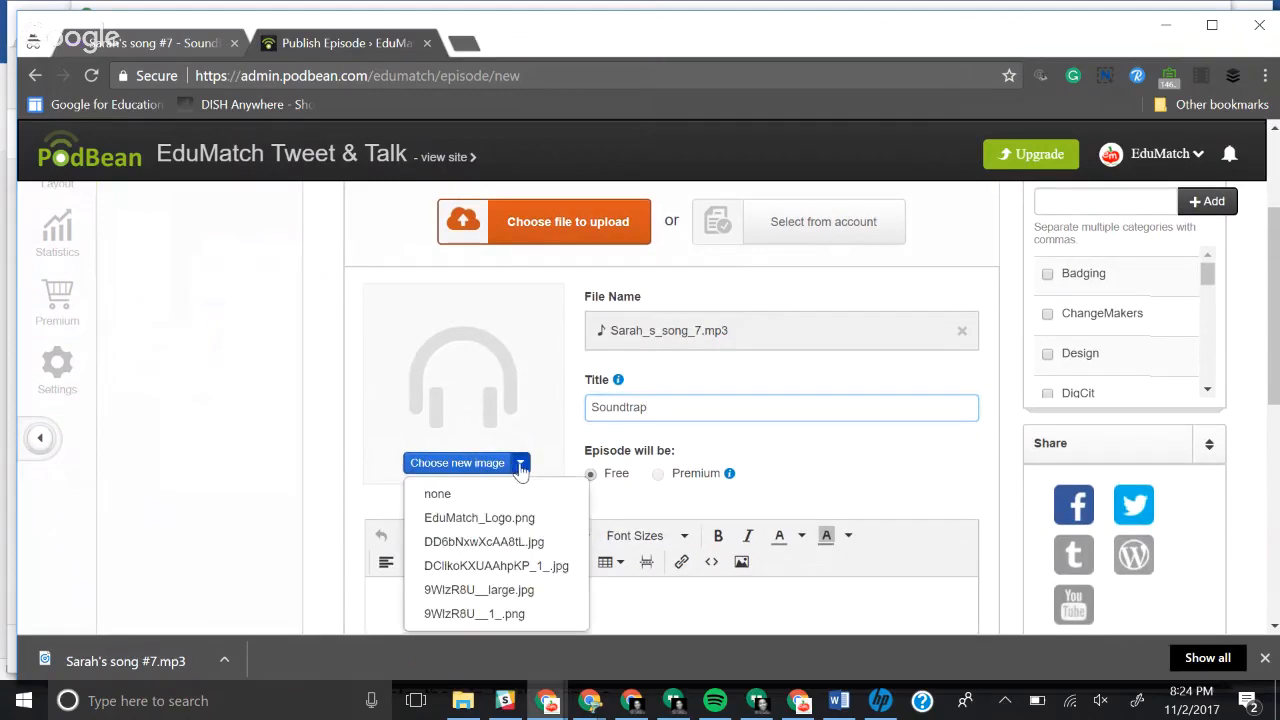
{"action": "left_click", "coordinate": [520, 516]}
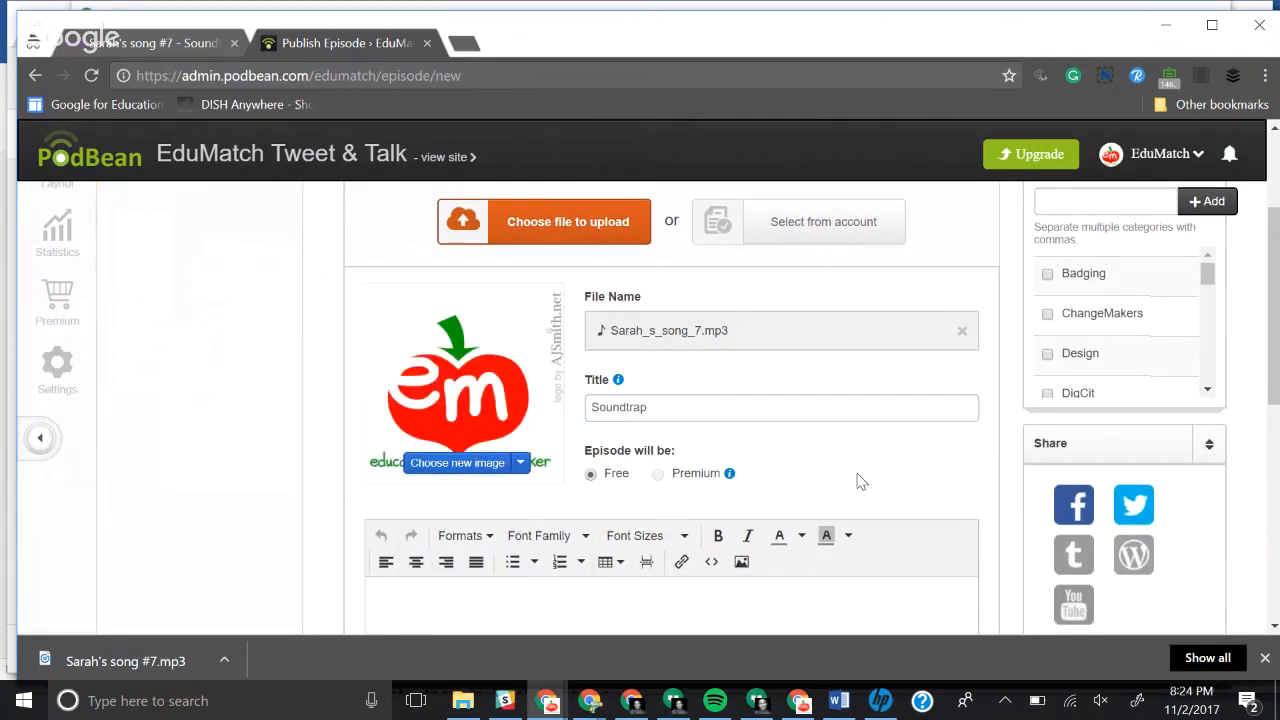
Step: Fill the episode description with the placeholder text "lajsdfljalksndklnflakdsnlknlkanslkfnkldsnflnalksdnflknlaksndflknsd"
{"action": "scroll", "coordinate": [857, 485], "scroll_direction": "down", "scroll_amount": 3}
{"action": "scroll", "coordinate": [857, 483], "scroll_direction": "up", "scroll_amount": 1}
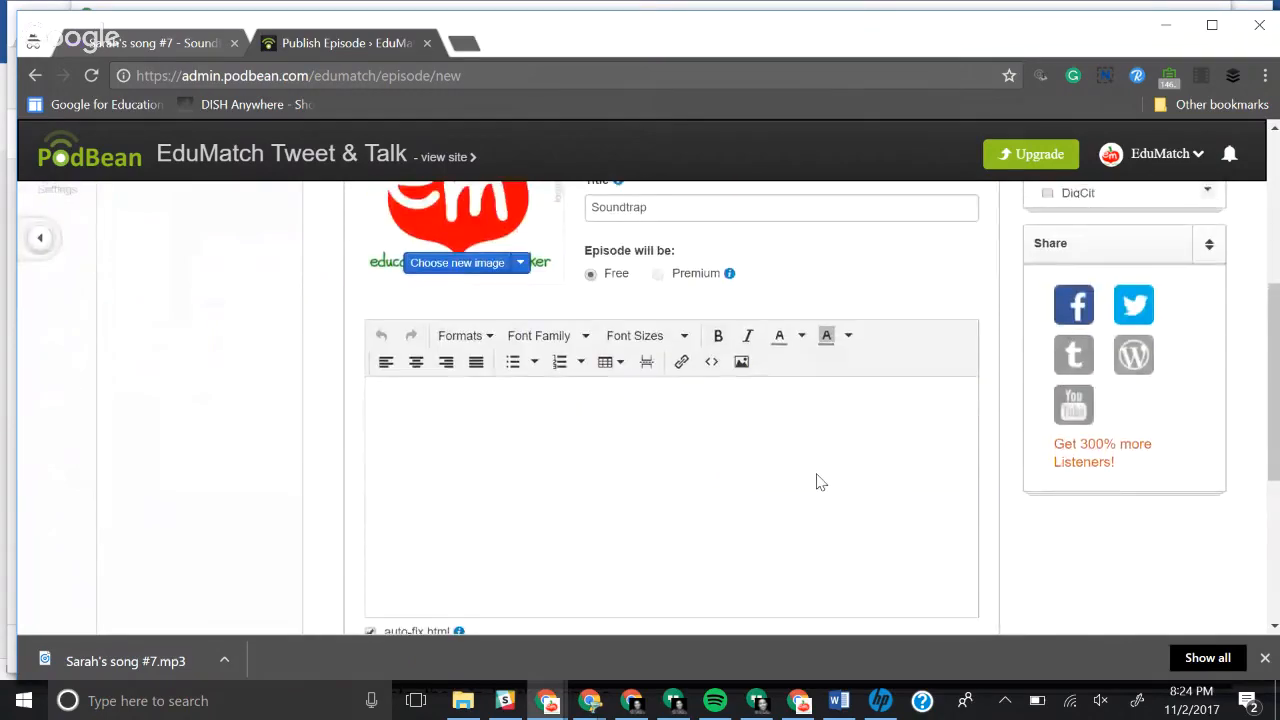
{"action": "left_click", "coordinate": [803, 473]}
{"action": "type", "text": "lajsdfljalksndklnflakdsnlknlkanslkfnkldsnflnalksdnfl"}
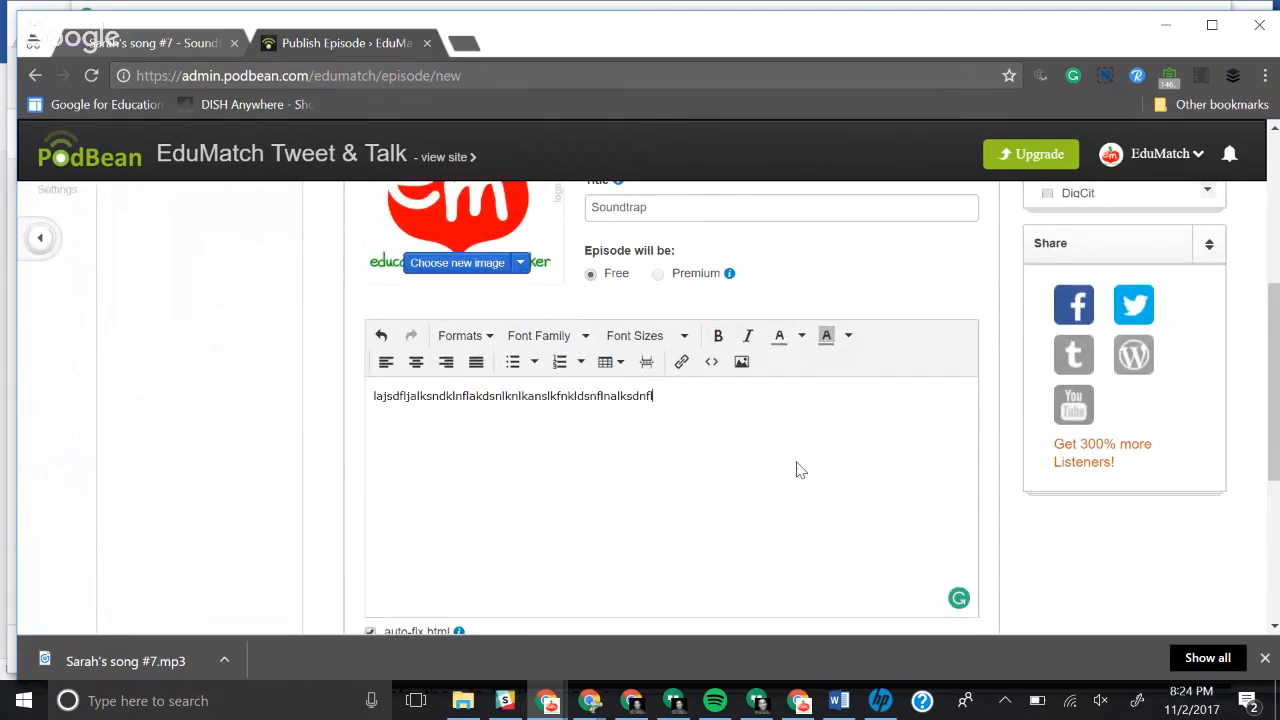
{"action": "type", "text": "knlaksndflknsd"}
Step: Switch the episode's publishing option to "Publish on..." and go to its scheduled day and hour values
{"action": "scroll", "coordinate": [800, 470], "scroll_direction": "up", "scroll_amount": 3}
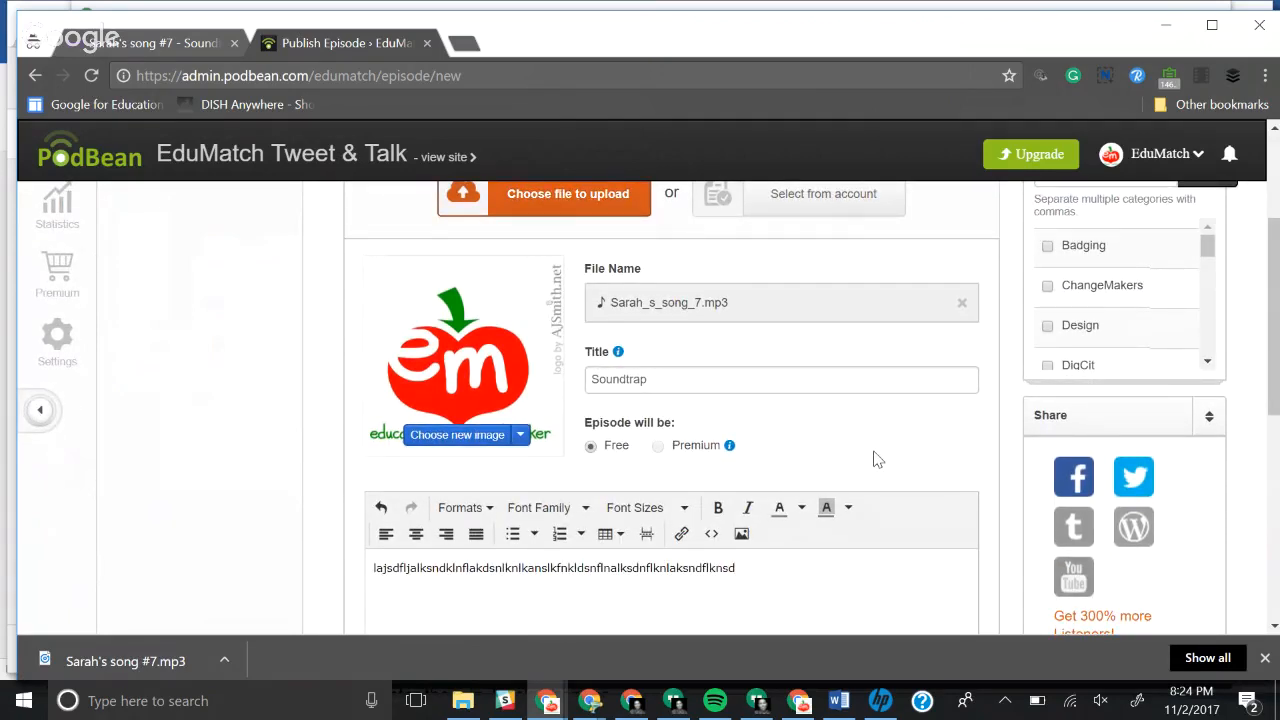
{"action": "scroll", "coordinate": [873, 459], "scroll_direction": "down", "scroll_amount": 3}
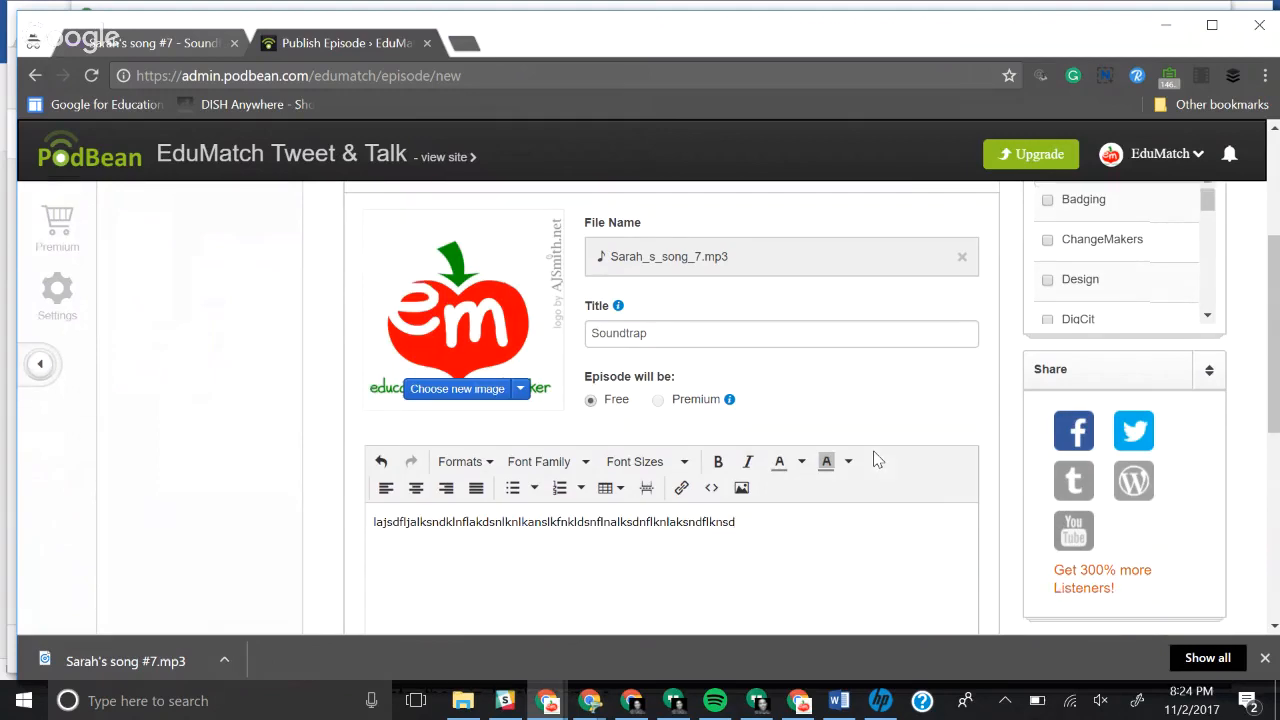
{"action": "scroll", "coordinate": [873, 459], "scroll_direction": "down", "scroll_amount": 1}
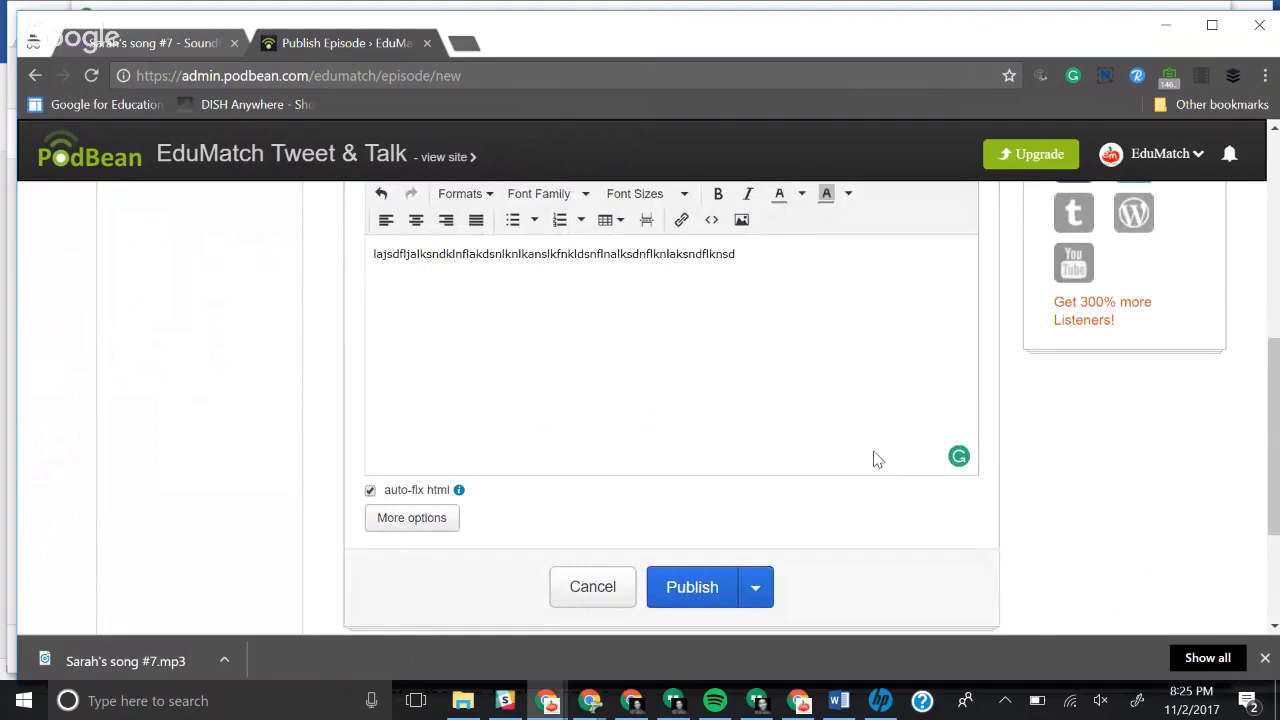
{"action": "scroll", "coordinate": [873, 459], "scroll_direction": "down", "scroll_amount": 1}
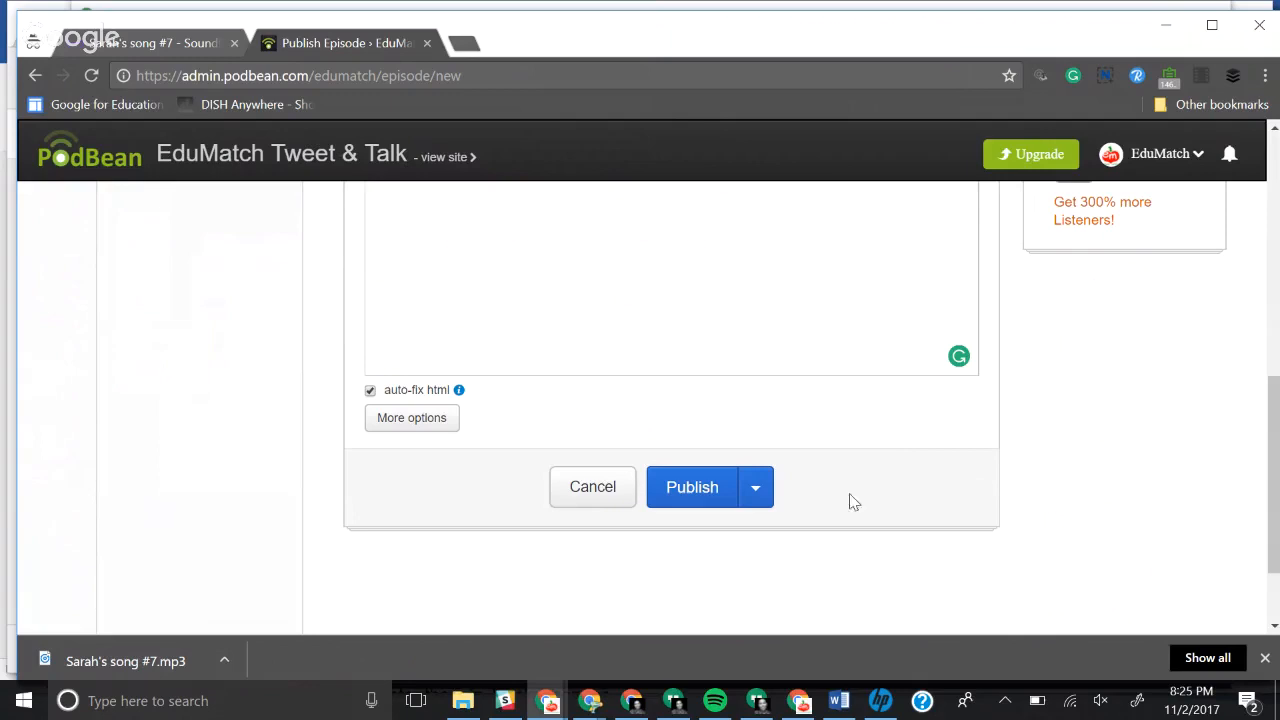
{"action": "left_click", "coordinate": [757, 490]}
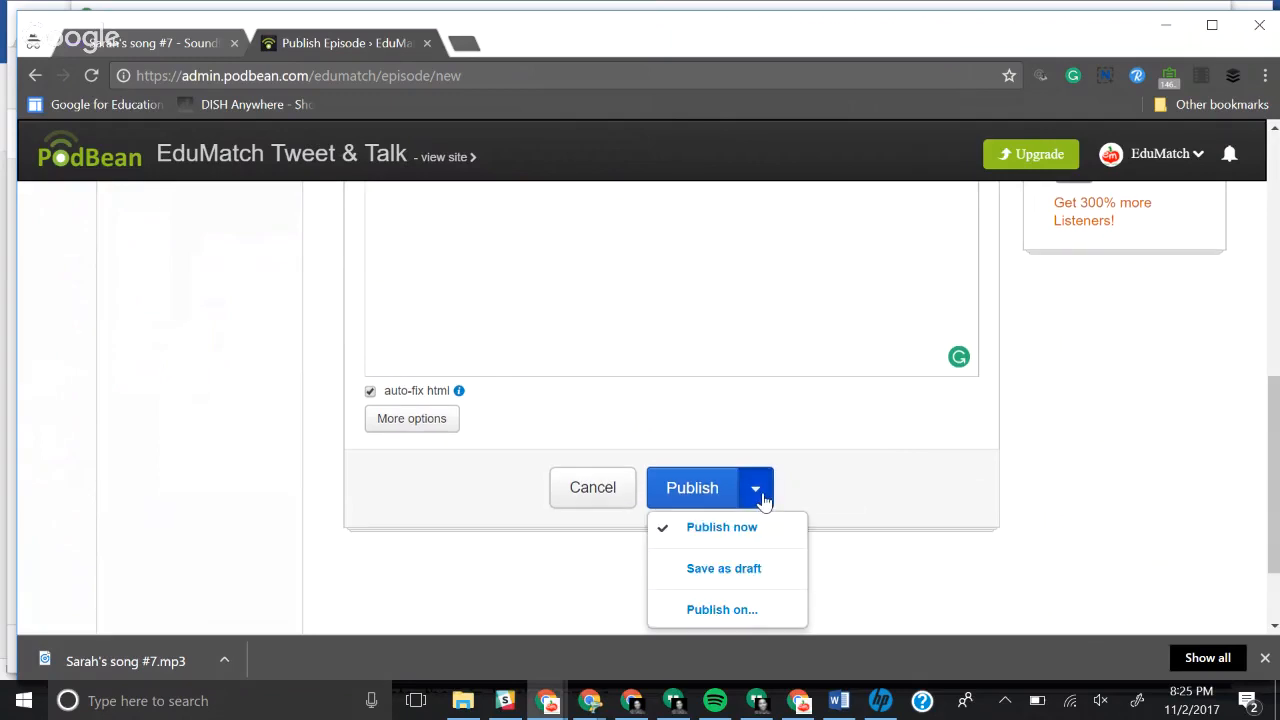
{"action": "left_click", "coordinate": [757, 612]}
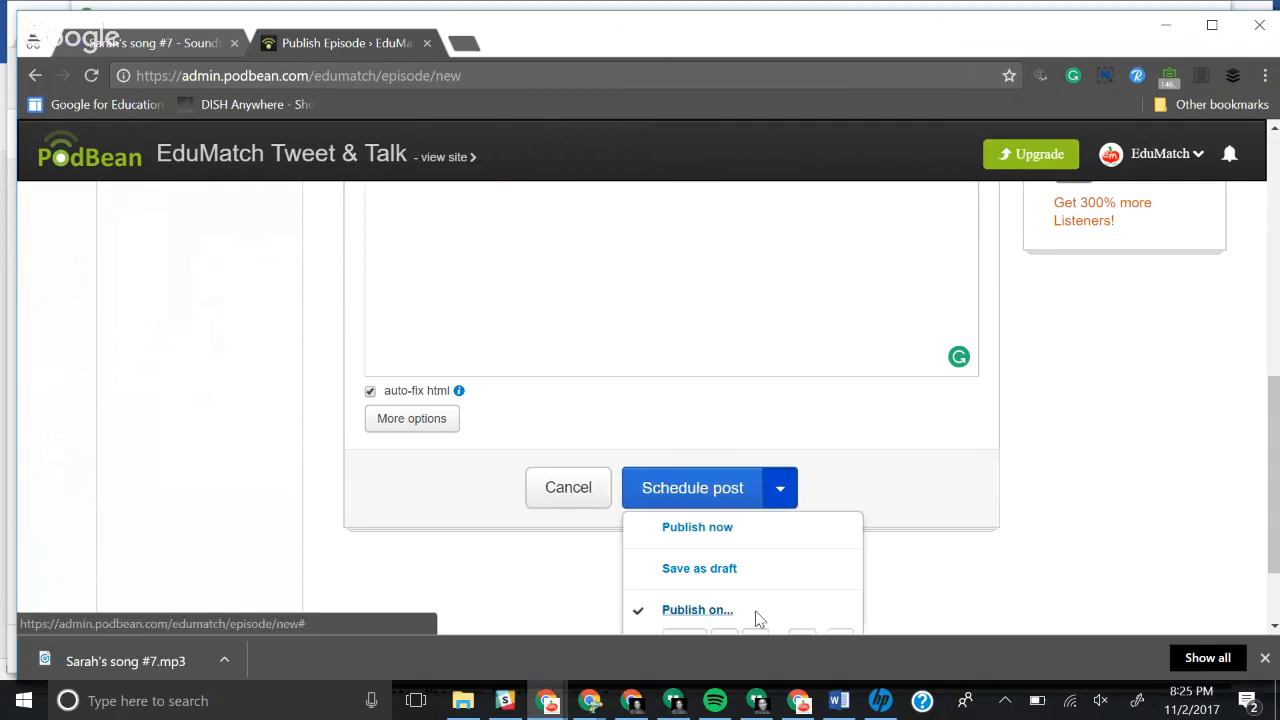
{"action": "scroll", "coordinate": [757, 615], "scroll_direction": "down", "scroll_amount": 1}
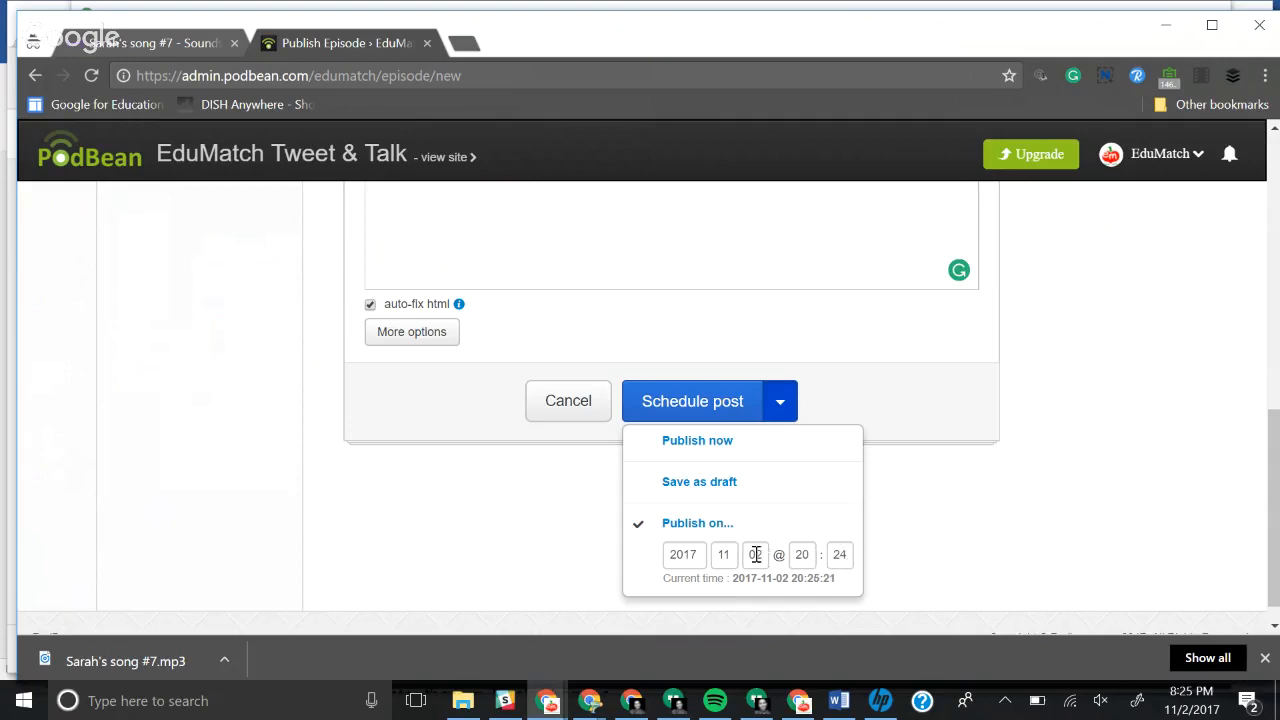
{"action": "left_click_drag", "start_coordinate": [760, 554], "coordinate": [748, 554]}
{"action": "left_click", "coordinate": [806, 558]}
{"action": "left_click", "coordinate": [958, 414]}
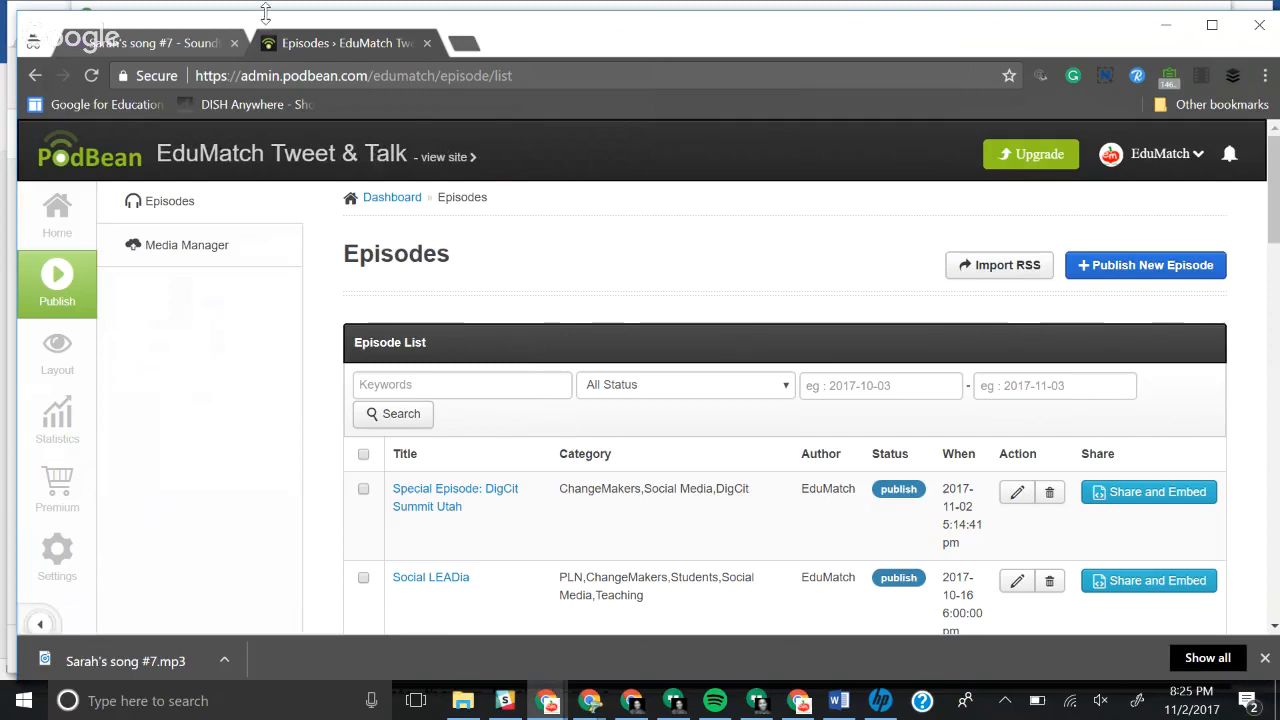
Step: Close the Podbean and Soundtrap browser window and stop screen sharing in Google Hangouts
{"action": "left_click", "coordinate": [1257, 38]}
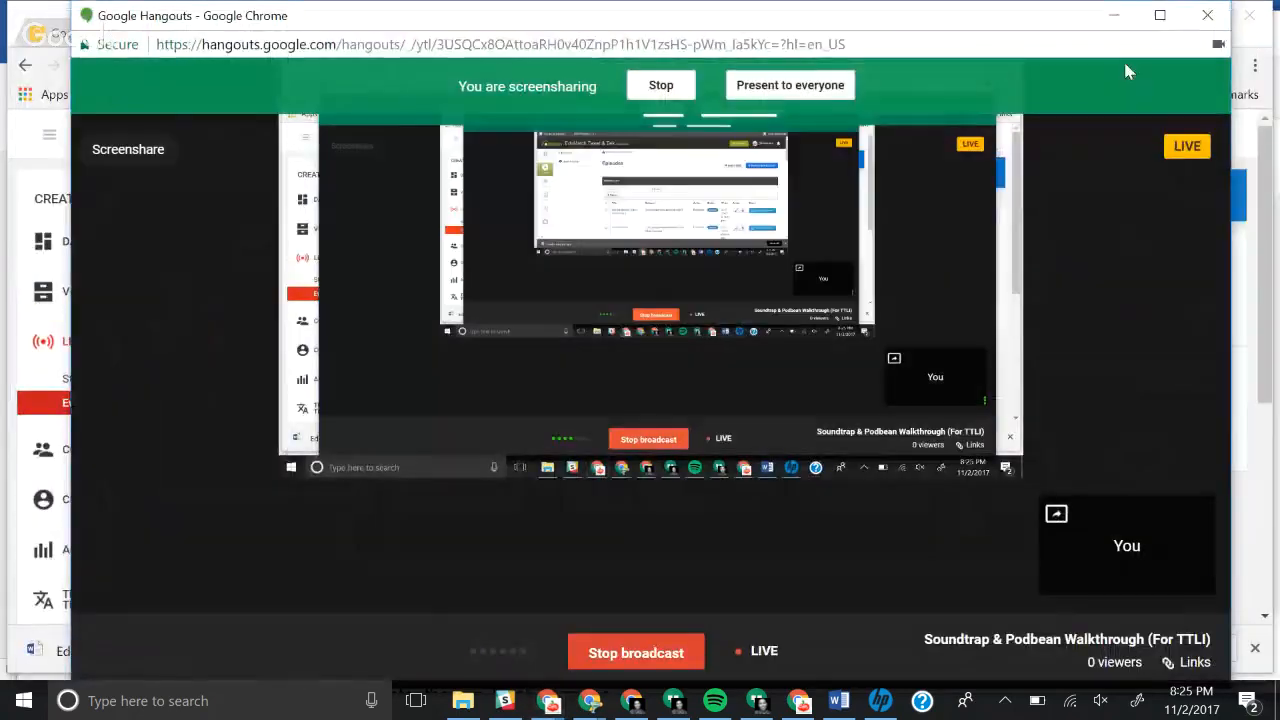
{"action": "left_click", "coordinate": [660, 83]}
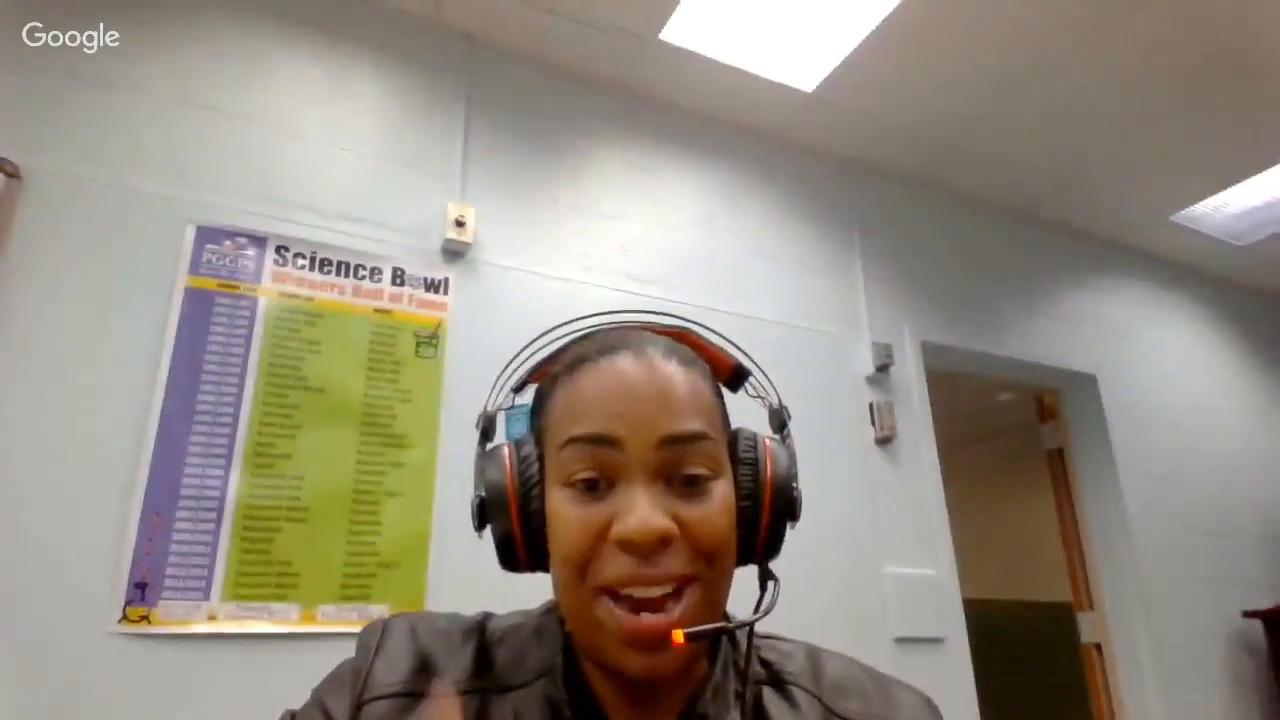